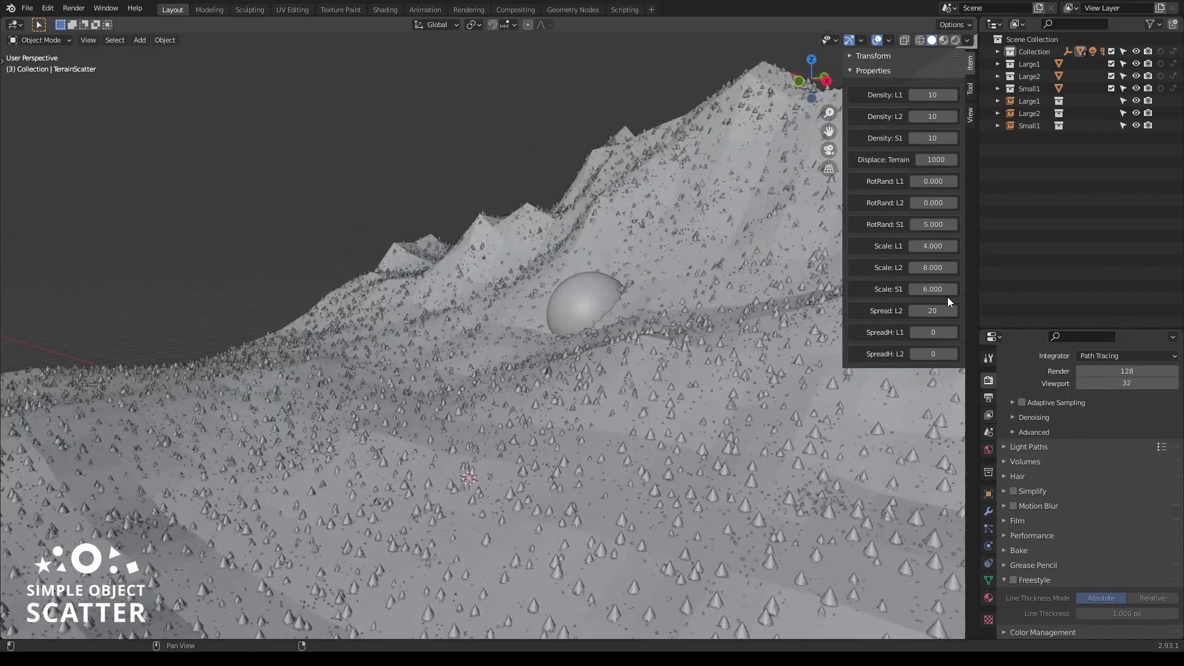
# Set the TerrainScatter SpreadH: L1 value to 500
pyautogui.click(933, 332)
pyautogui.write('500')
pyautogui.press('Return')
pyautogui.scroll(-3, 558, 368)
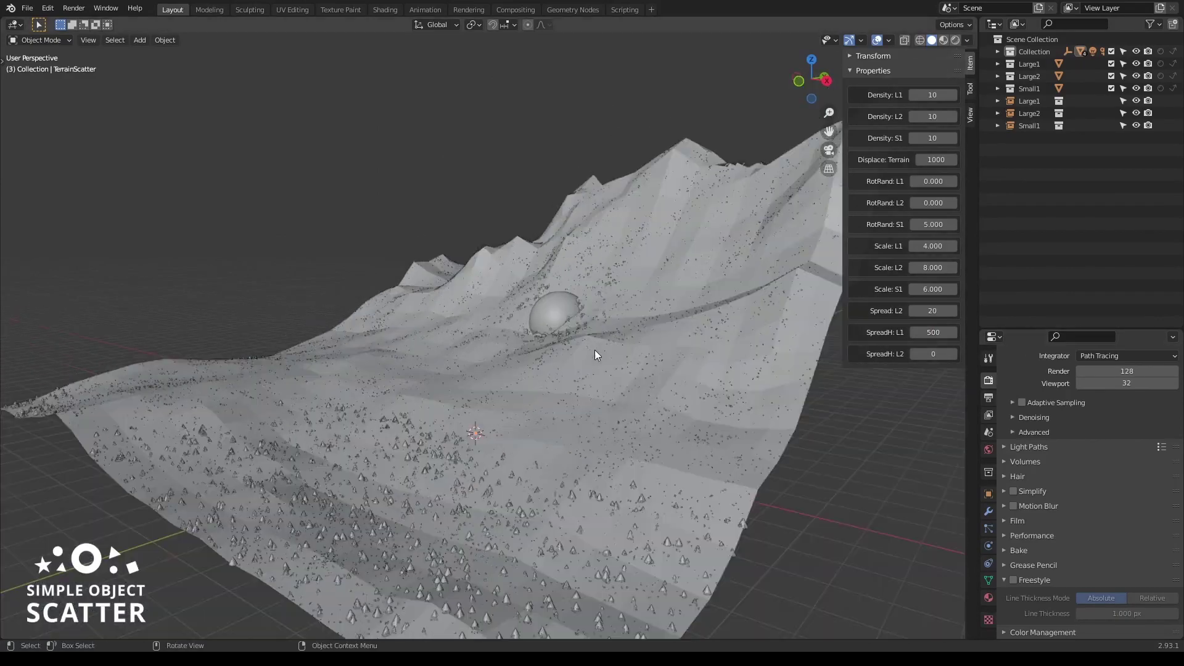
# Lower SpreadH: L1 to 398 and inspect the scatter around the sphere and across the mountain slope
pyautogui.moveTo(558, 367)
pyautogui.mouseDown(button='middle')
pyautogui.moveTo(294, 499)
pyautogui.moveTo(558, 368)
pyautogui.mouseUp(button='middle')
pyautogui.scroll(4, 557, 368)
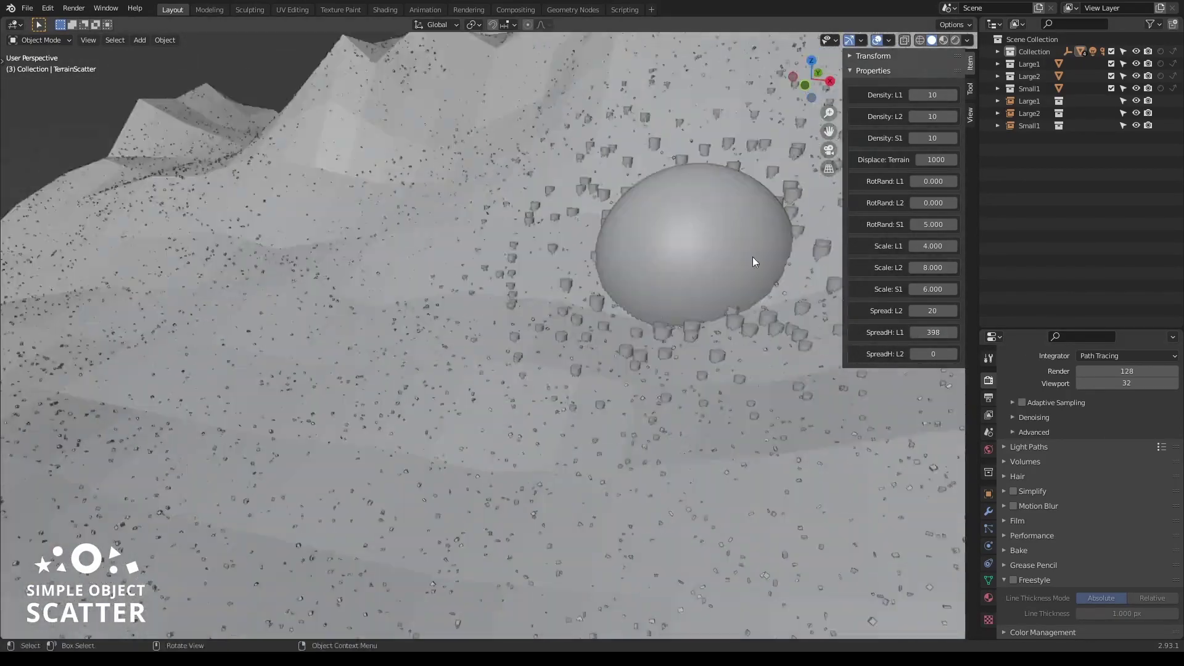
pyautogui.moveTo(753, 259); pyautogui.dragTo(494, 402, button='middle')
pyautogui.moveTo(933, 290); pyautogui.dragTo(900, 289)
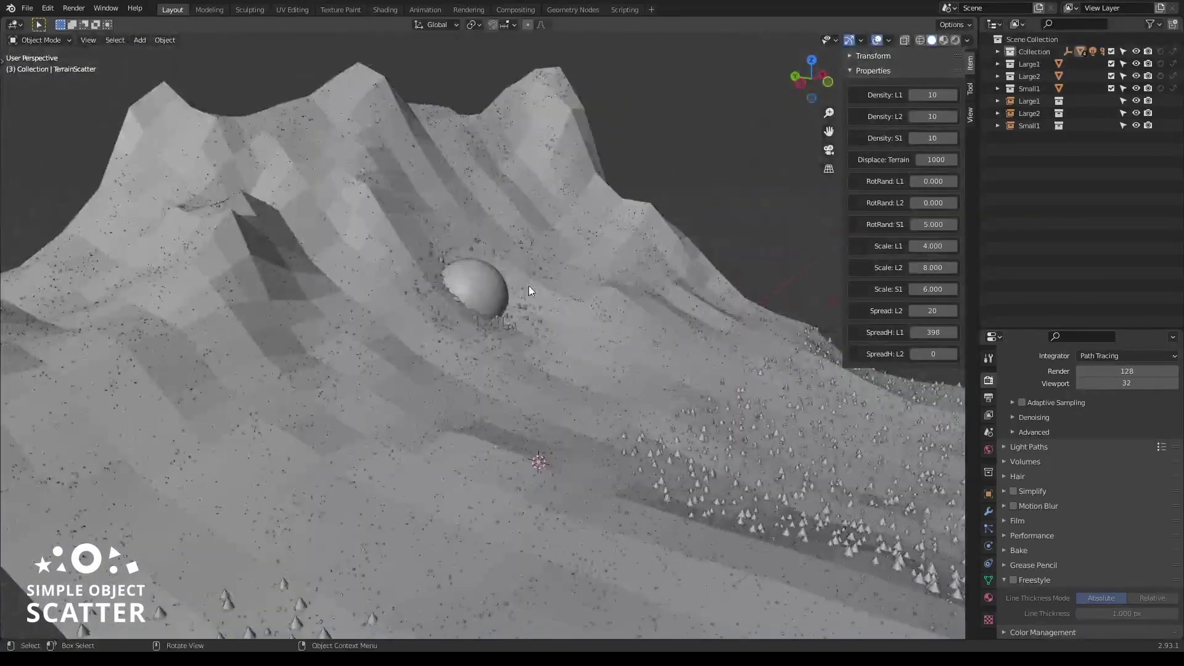
pyautogui.scroll(4, 623, 370)
pyautogui.moveTo(704, 441); pyautogui.dragTo(405, 212, button='middle')
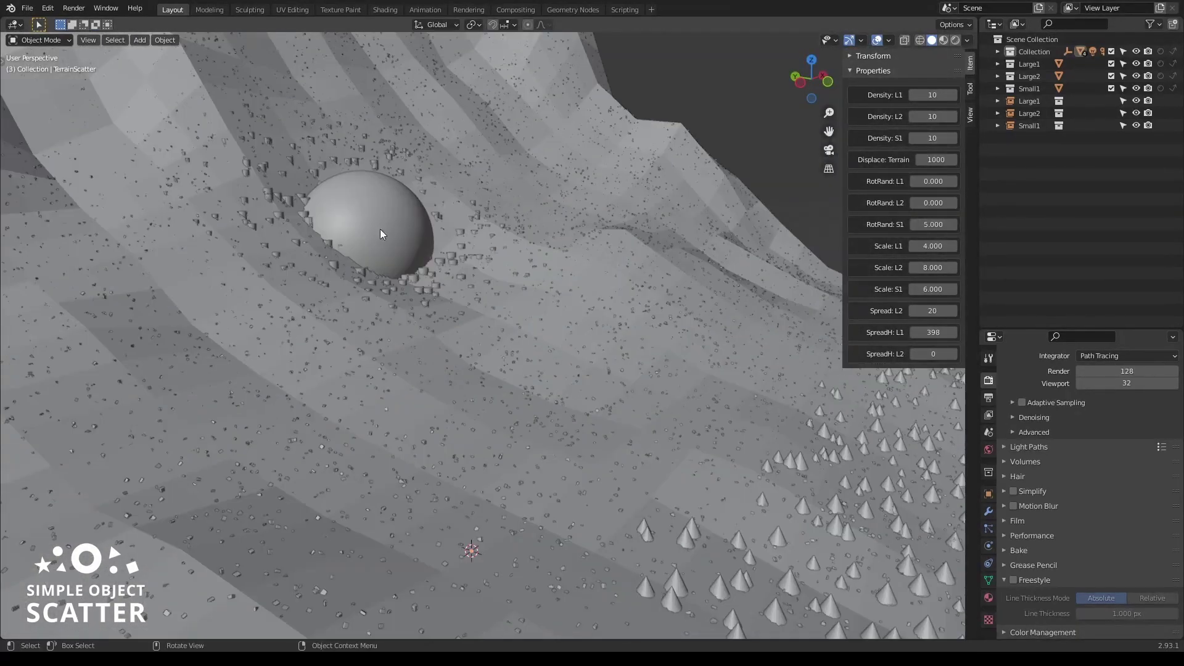
pyautogui.scroll(-2, 494, 293)
pyautogui.scroll(3, 708, 410)
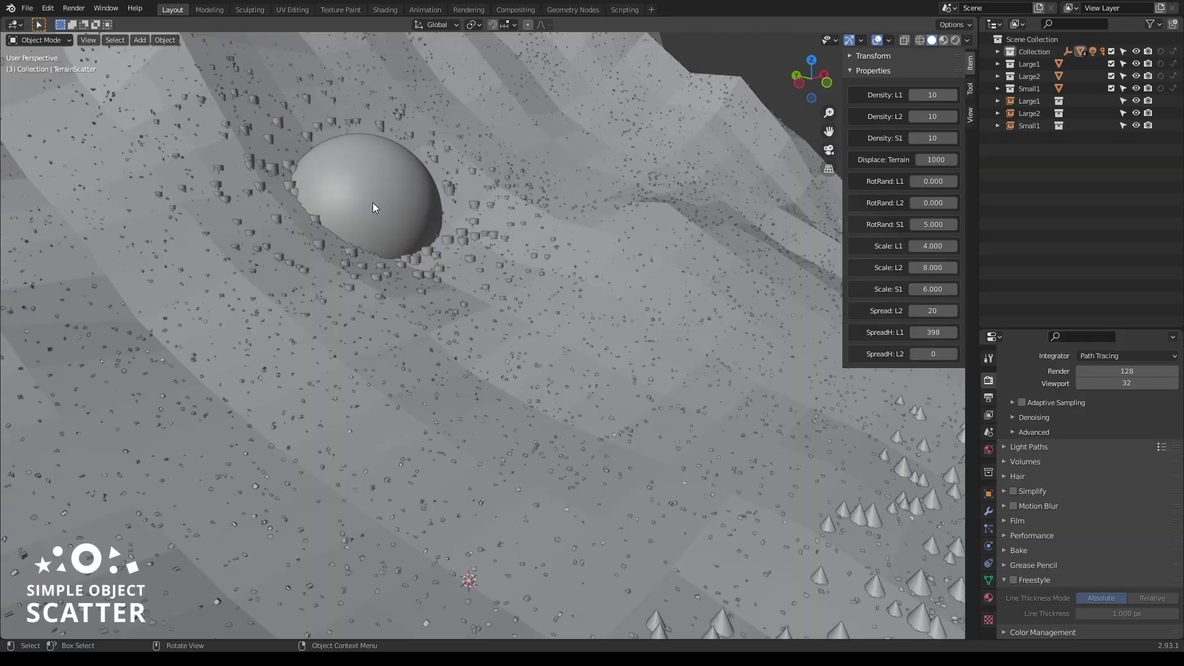
# Switch the viewport to rendered shading and set SpreadH: L1 to 150
pyautogui.click(955, 40)
pyautogui.scroll(-2, 666, 268)
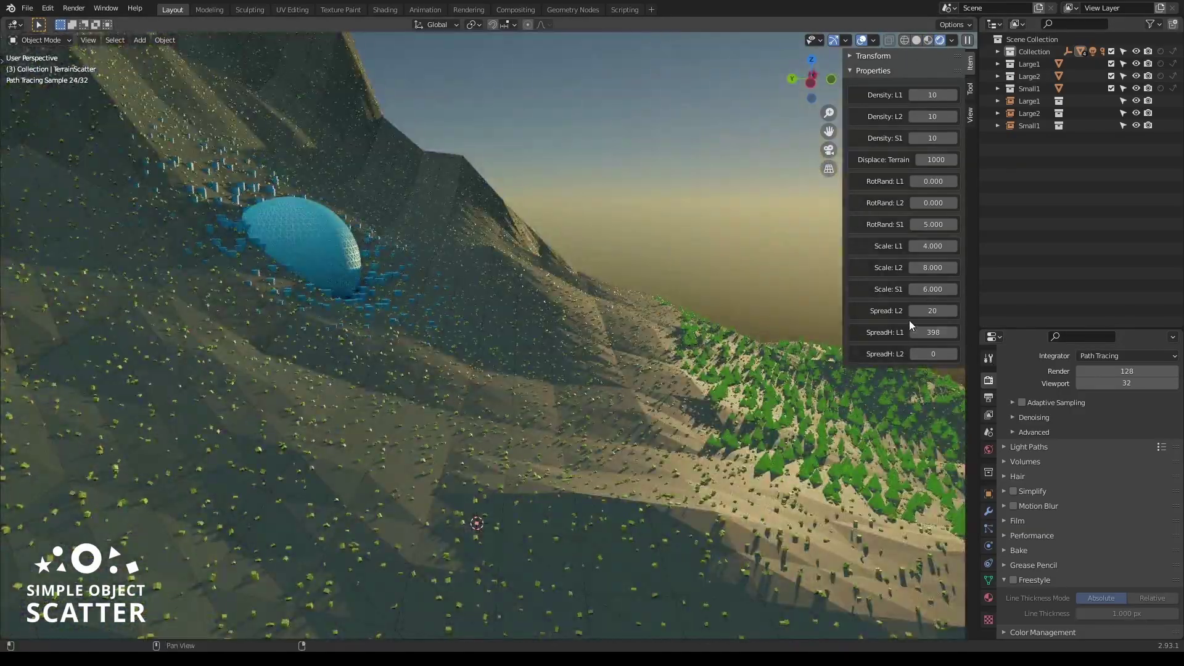
pyautogui.doubleClick(933, 332)
pyautogui.write('150')
pyautogui.press('Return')
# Expand the main Collection in the outliner and move the blue sphere away from the mountainside onto the lower terrain
pyautogui.click(998, 51)
pyautogui.click(330, 277)
pyautogui.press('g')
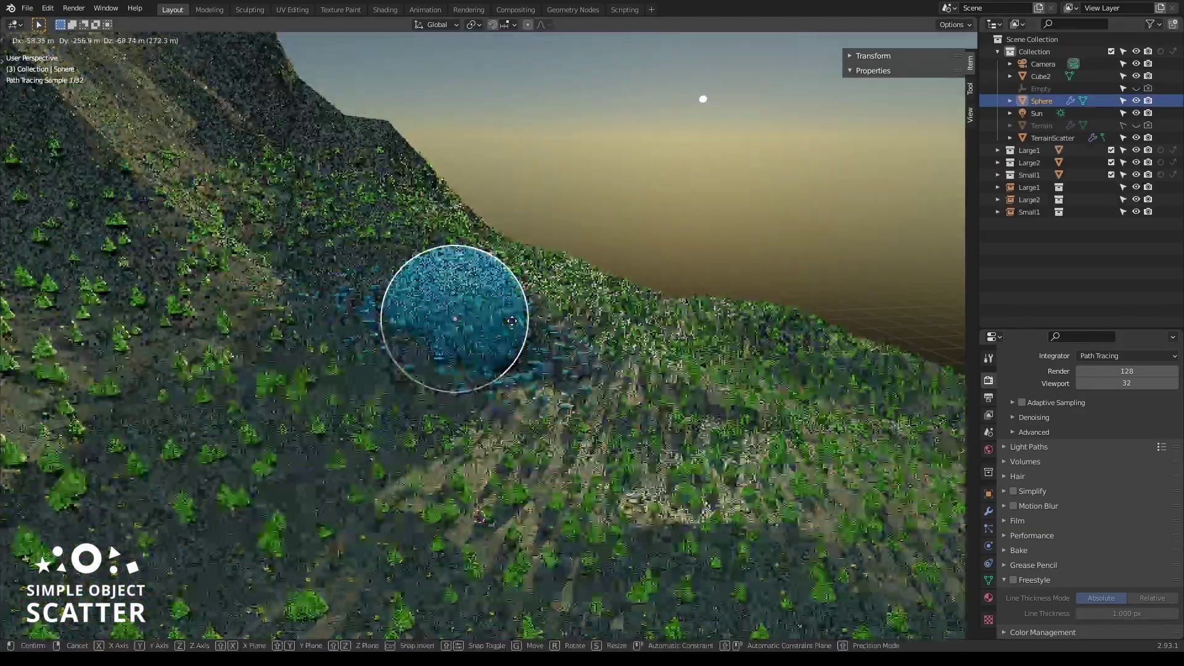
pyautogui.click(765, 388)
pyautogui.moveTo(765, 389); pyautogui.dragTo(697, 380, button='middle')
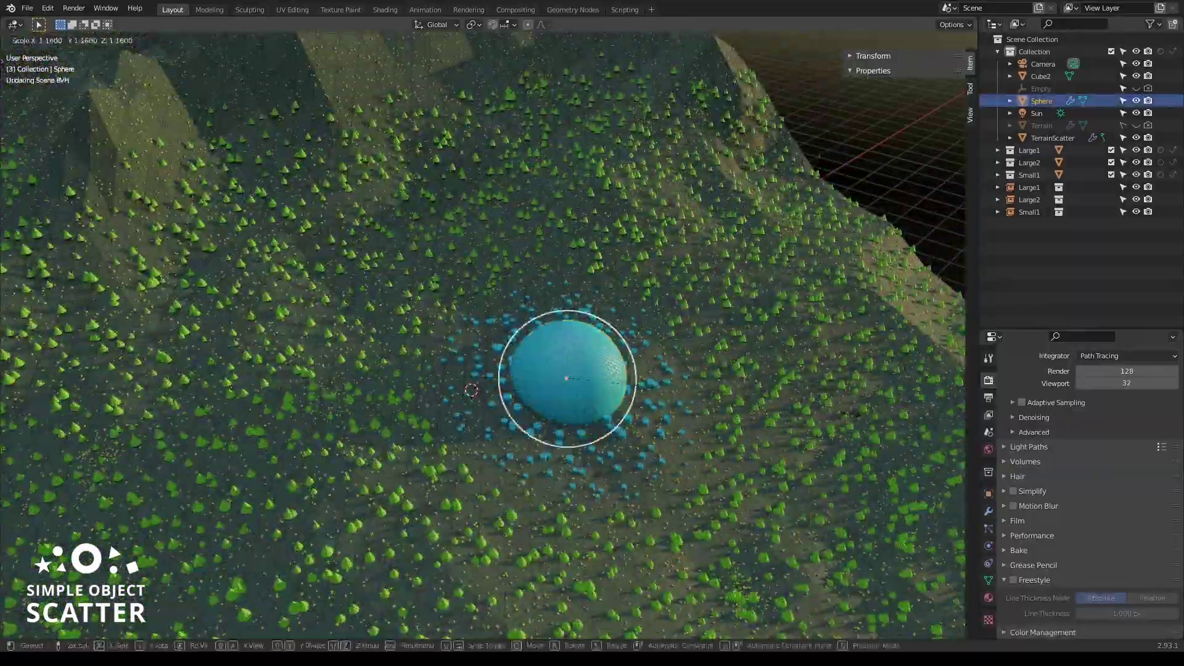
# Scale the sphere up uniformly to about 3.5 times its size and toggle its viewport visibility
pyautogui.press('s')
pyautogui.click(1055, 201)
pyautogui.click(1136, 101)
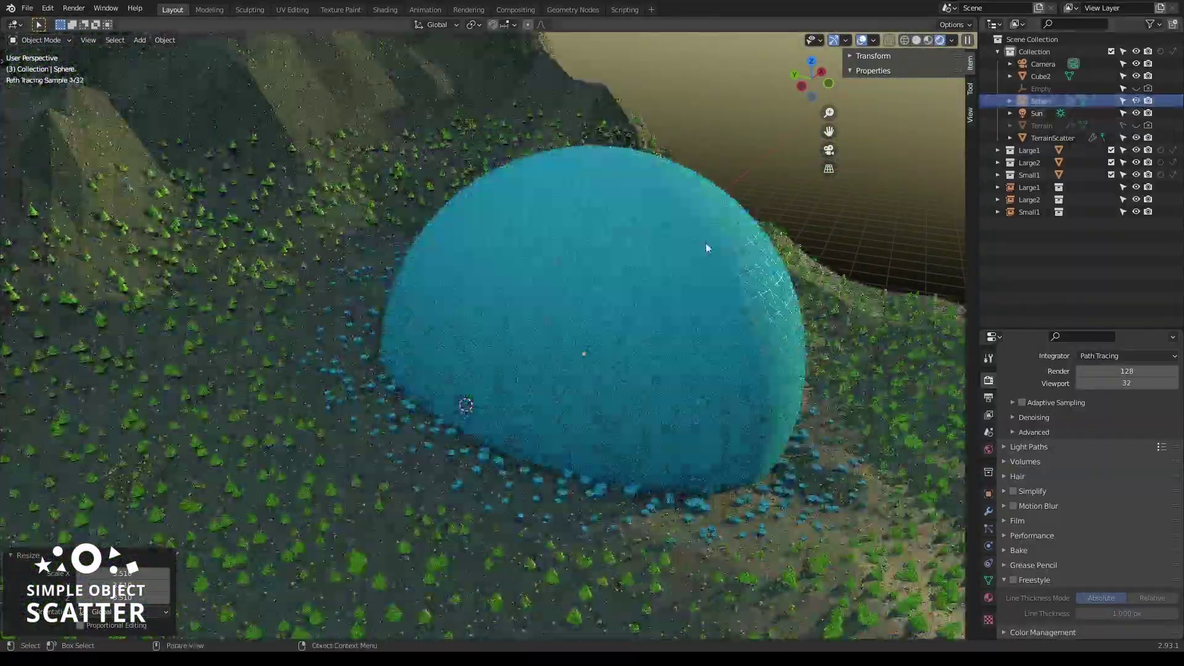
pyautogui.moveTo(706, 247); pyautogui.dragTo(668, 444, button='middle')
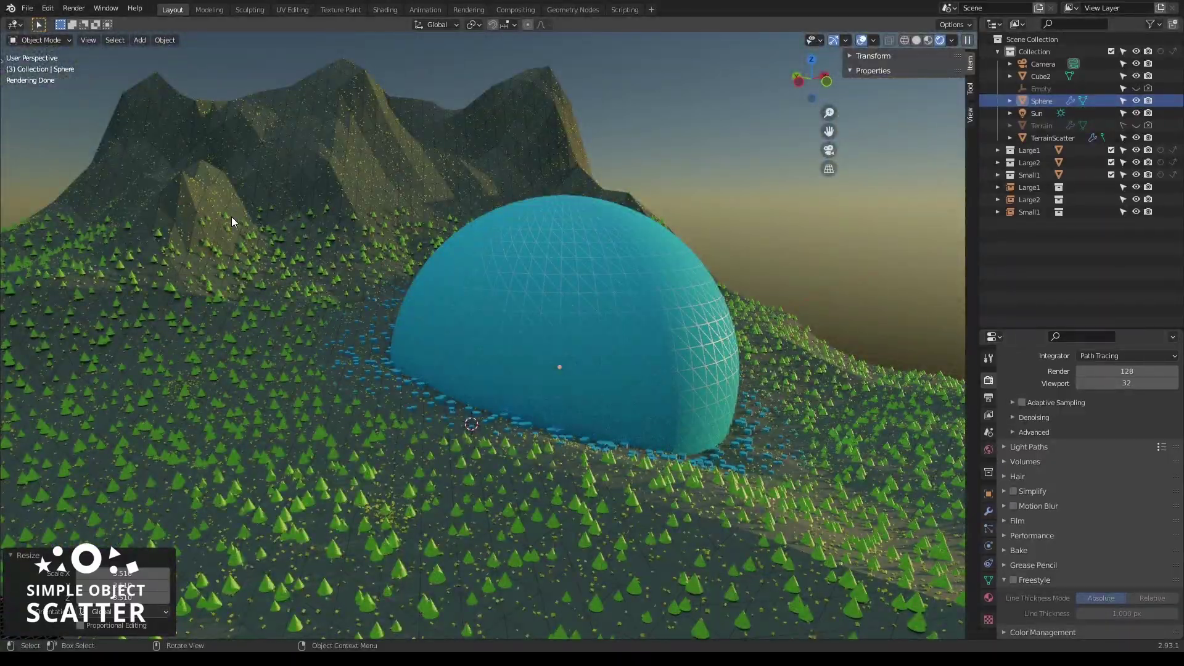
# Select the TerrainScatter object and raise its Subdivision modifier's viewport levels to 3
pyautogui.click(988, 511)
pyautogui.click(372, 374)
pyautogui.click(705, 151)
pyautogui.click(1006, 444)
pyautogui.click(1006, 427)
pyautogui.click(1160, 462)
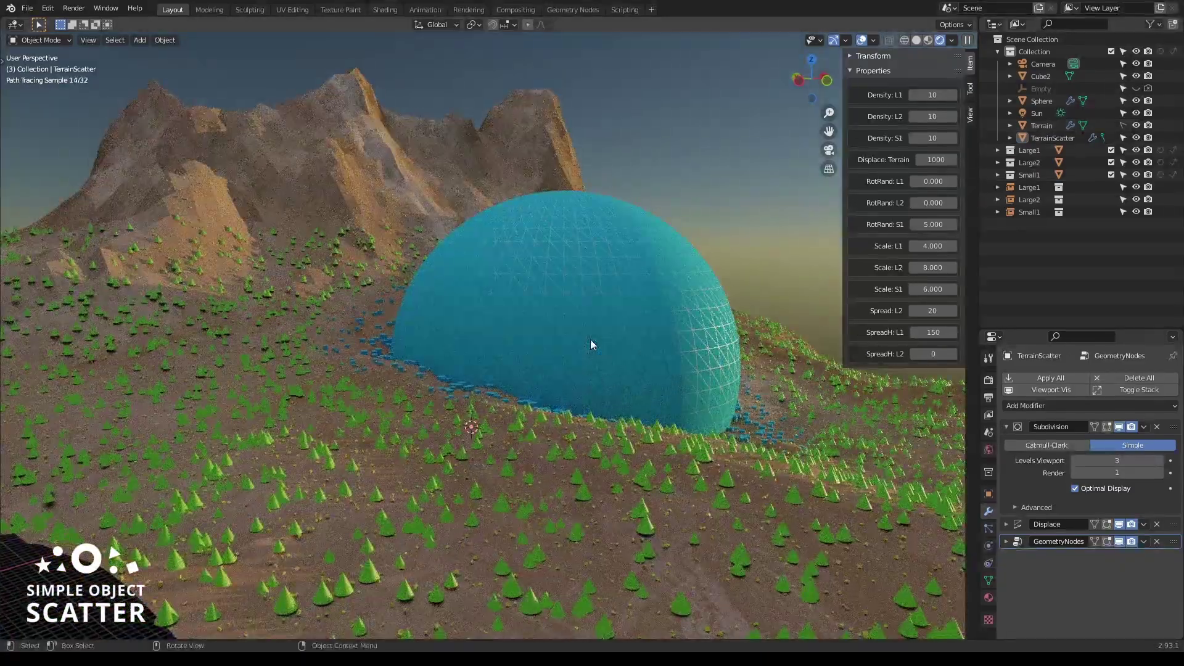
# Open the texture settings behind TerrainScatter's Displace modifier to examine the height image
pyautogui.moveTo(497, 430); pyautogui.dragTo(587, 471, button='middle')
pyautogui.scroll(1, 587, 471)
pyautogui.click(1007, 525)
pyautogui.click(1166, 511)
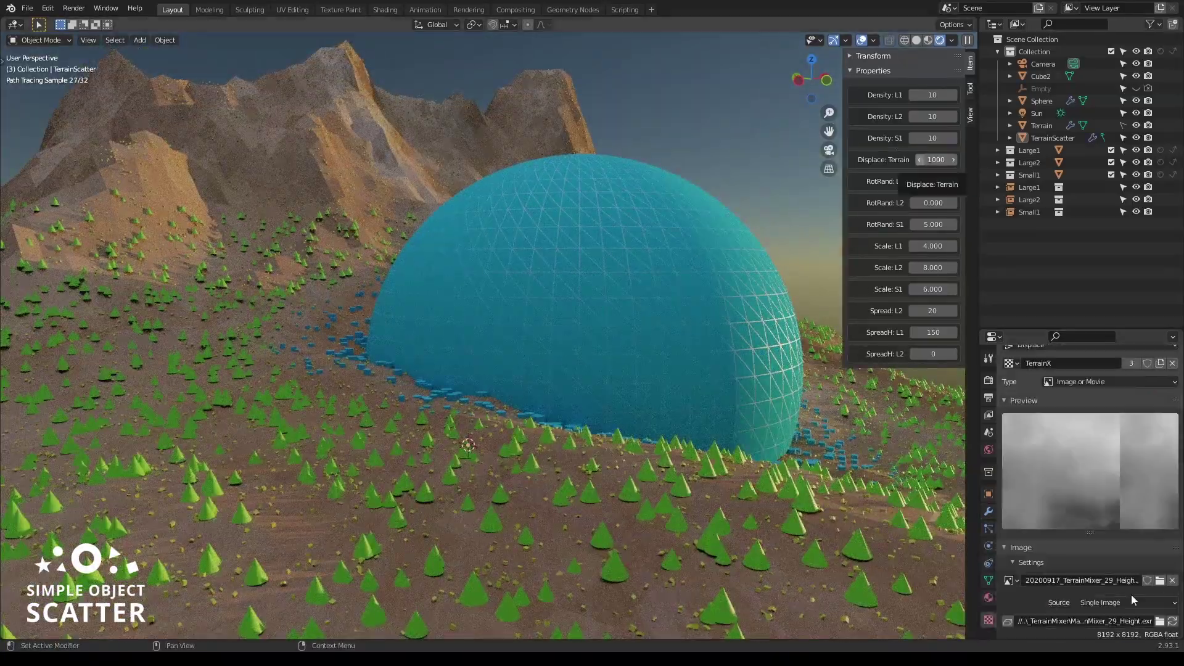
pyautogui.scroll(-2, 580, 485)
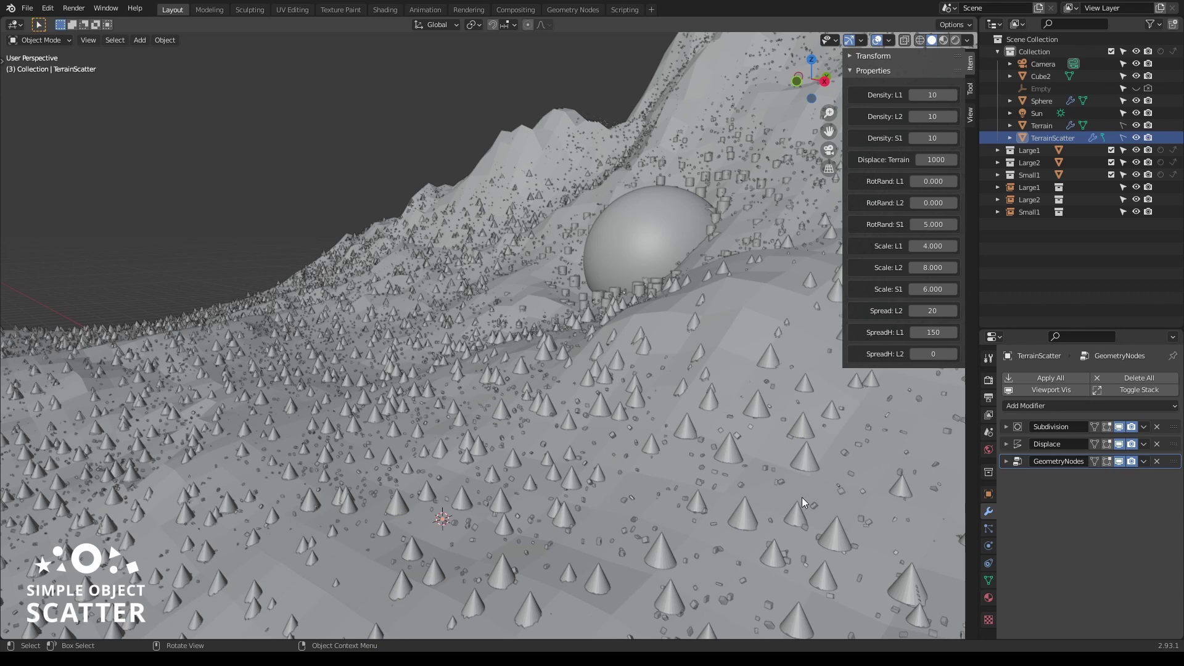
# Try a Density: L1 of 75 for the scattered cones, and return it to 10
pyautogui.click(999, 53)
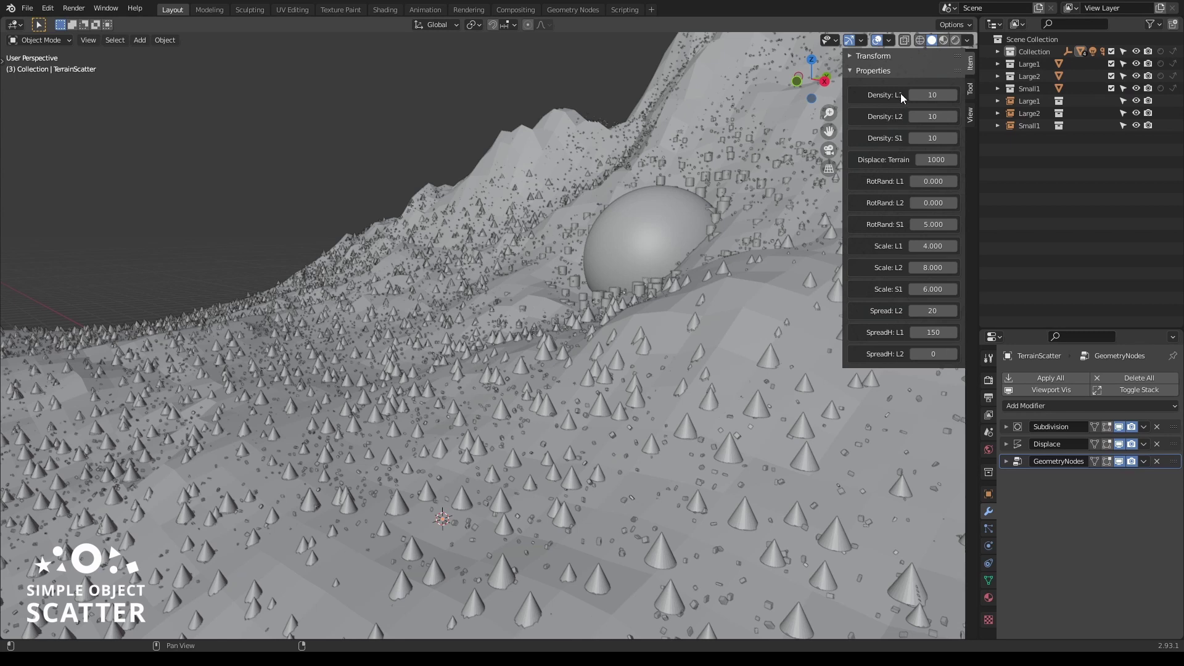
pyautogui.click(926, 96)
pyautogui.write('75')
pyautogui.press('Return')
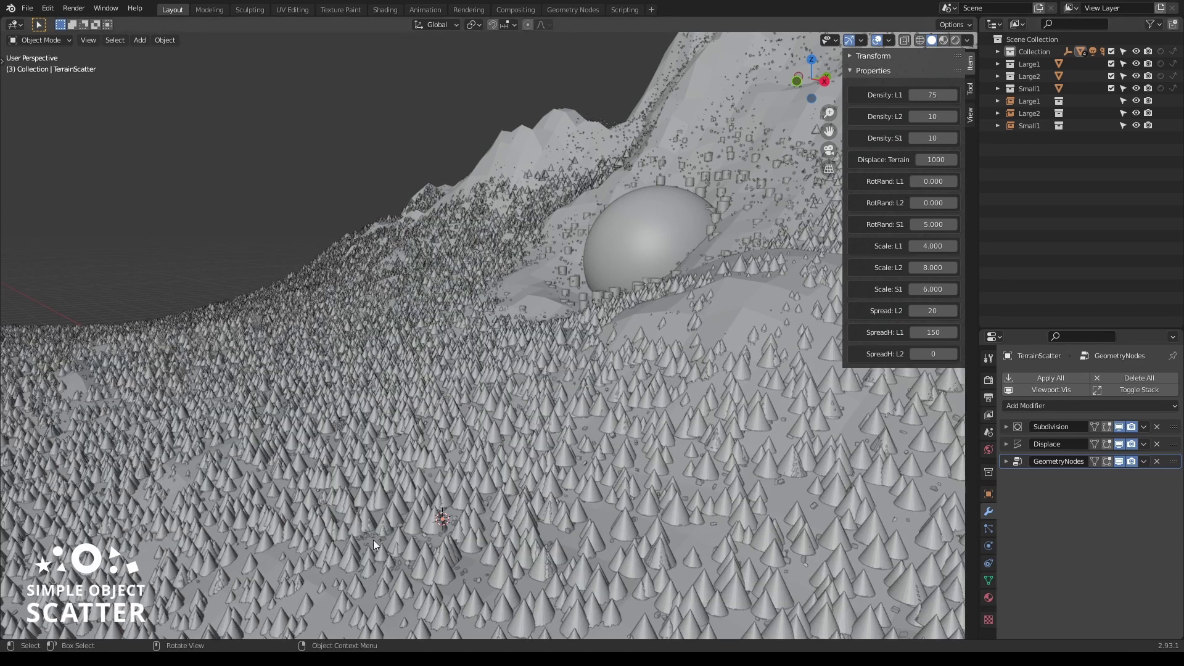
pyautogui.click(933, 96)
pyautogui.press('Return')
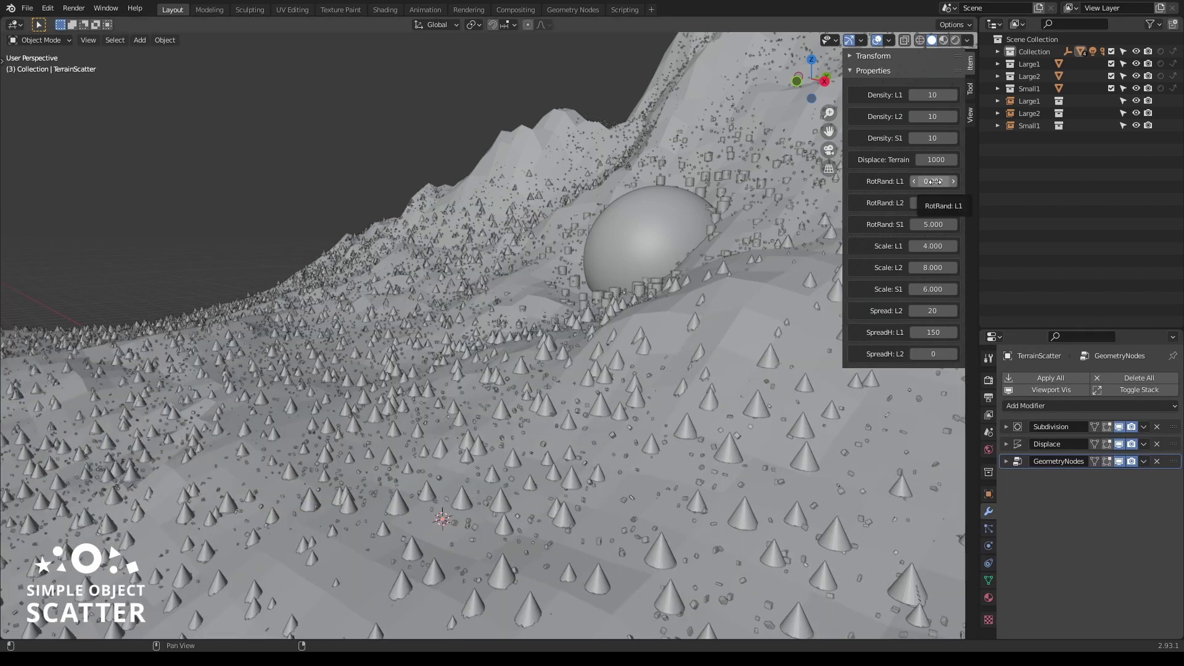
# Try a higher RotRand: L1 random rotation on the cones, and reset it to 0
pyautogui.moveTo(933, 181); pyautogui.dragTo(1018, 181)
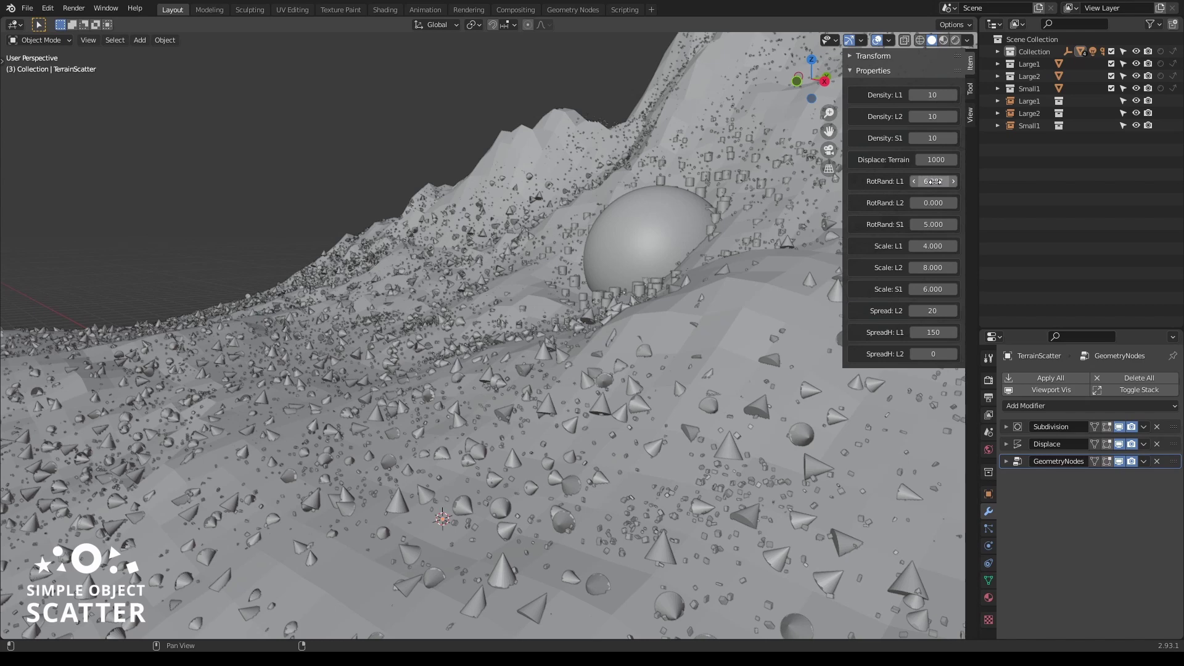
pyautogui.click(935, 182)
pyautogui.write('0')
pyautogui.press('Return')
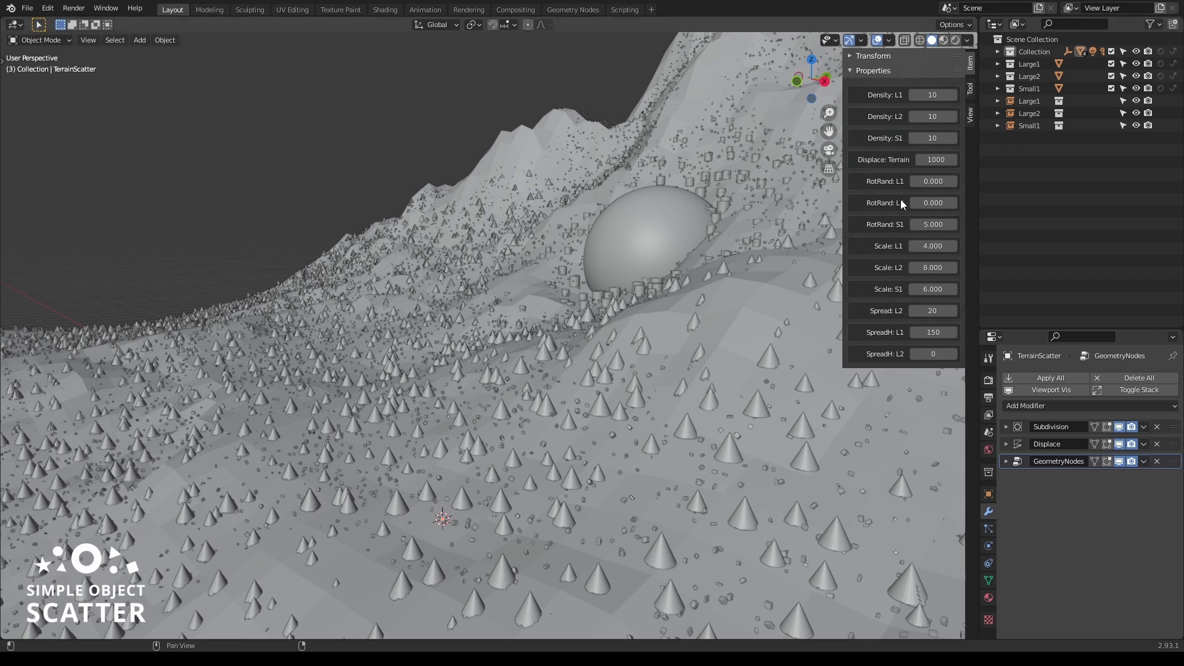
# Try a Scale: L1 of 8 for the cones, and reset it to 4
pyautogui.moveTo(937, 246)
pyautogui.mouseDown()
pyautogui.moveTo(900, 245)
pyautogui.moveTo(956, 246)
pyautogui.moveTo(885, 245)
pyautogui.moveTo(941, 245)
pyautogui.moveTo(924, 228)
pyautogui.mouseUp()
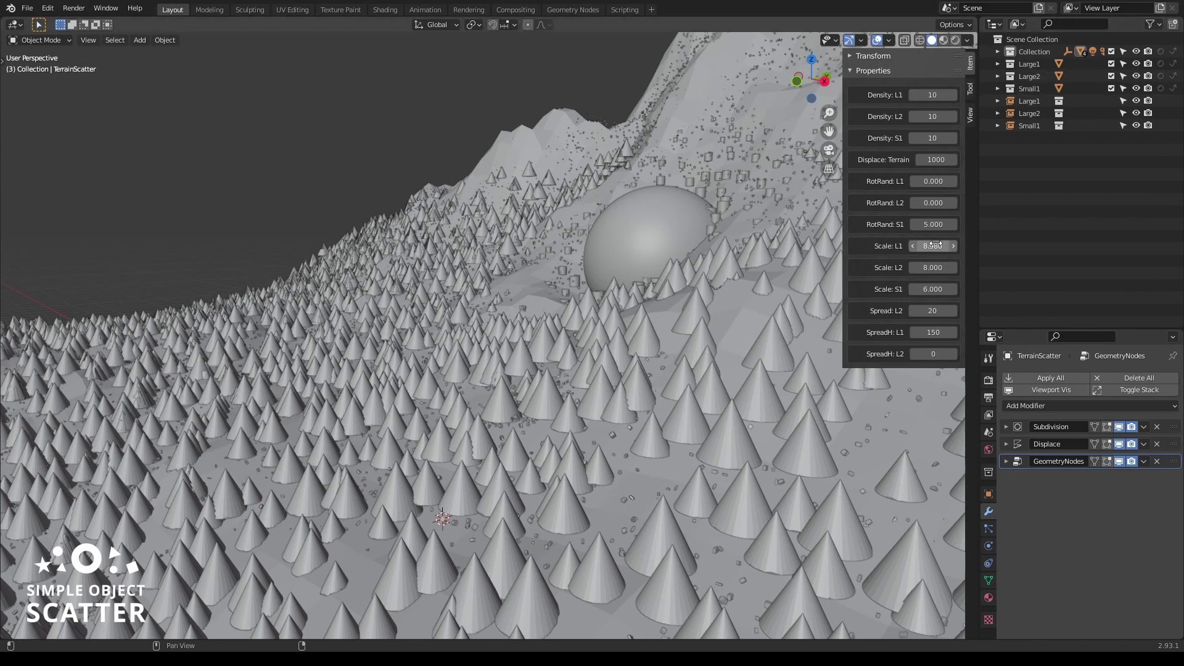
pyautogui.press('BackSpace')
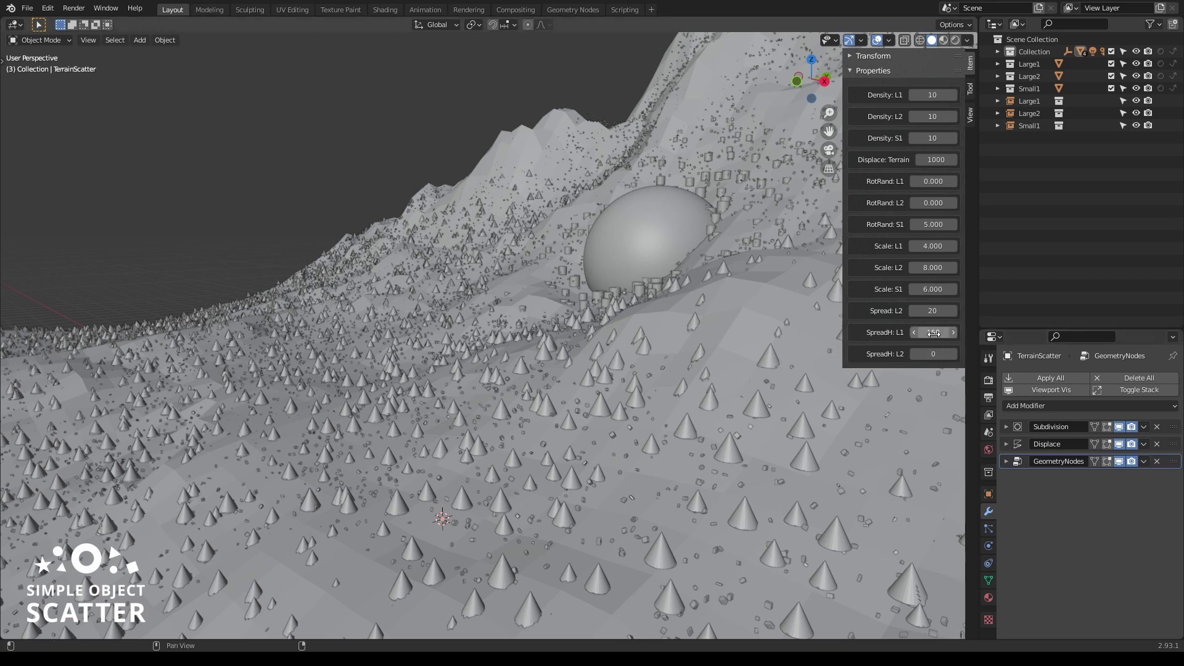
# Set SpreadH: L1 to 500 and inspect where the cones are distributed by terrain height
pyautogui.click(934, 333)
pyautogui.write('500')
pyautogui.press('Return')
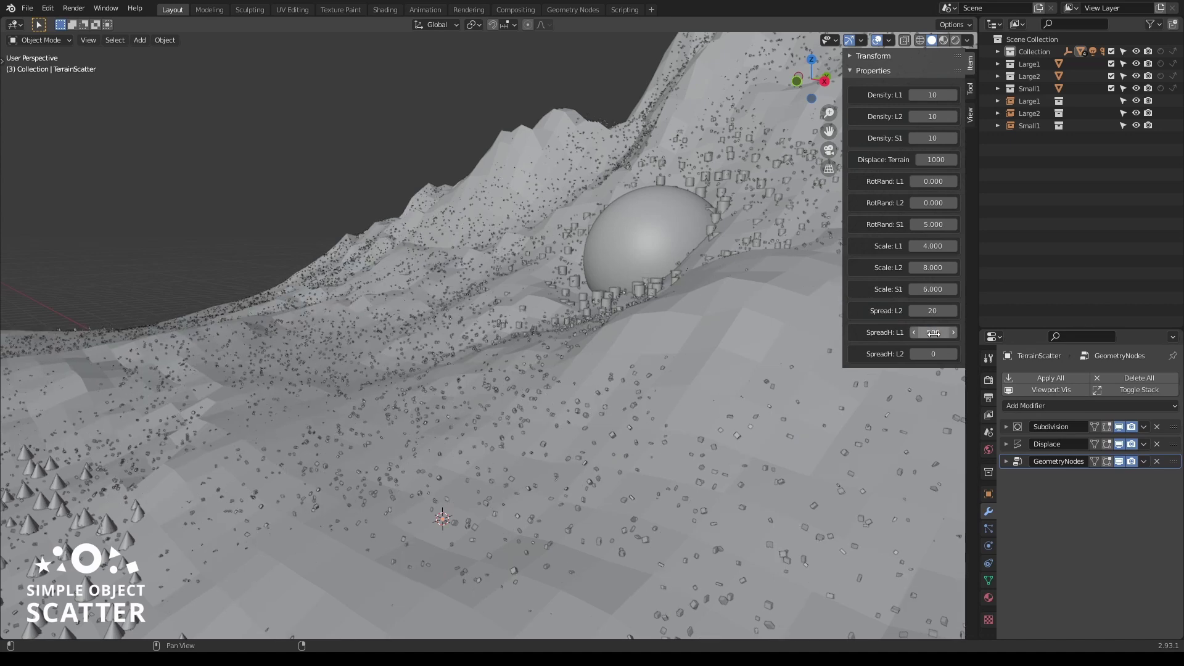
pyautogui.moveTo(583, 381); pyautogui.dragTo(412, 445, button='middle')
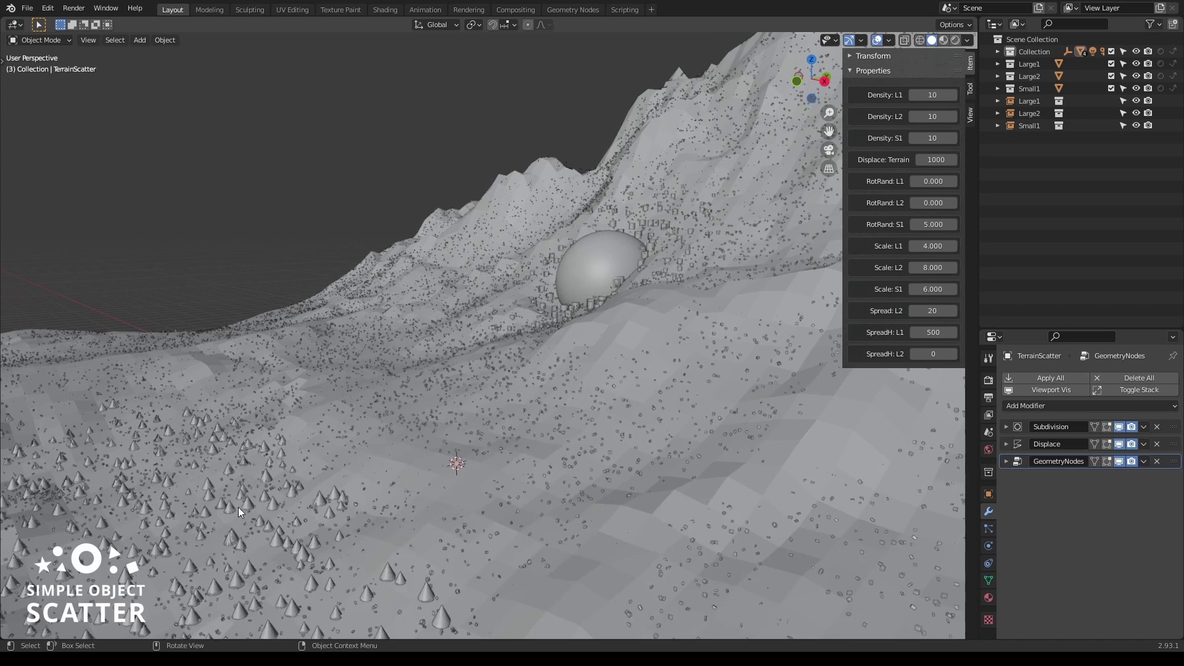
pyautogui.moveTo(238, 512); pyautogui.dragTo(234, 529, button='middle')
pyautogui.scroll(2, 471, 450)
# Set SpreadH: L1 to 0 and inspect the cone coverage over the mountain
pyautogui.click(932, 332)
pyautogui.write('0')
pyautogui.press('Return')
pyautogui.moveTo(536, 245); pyautogui.dragTo(611, 228, button='middle')
pyautogui.moveTo(497, 253); pyautogui.dragTo(597, 234, button='middle')
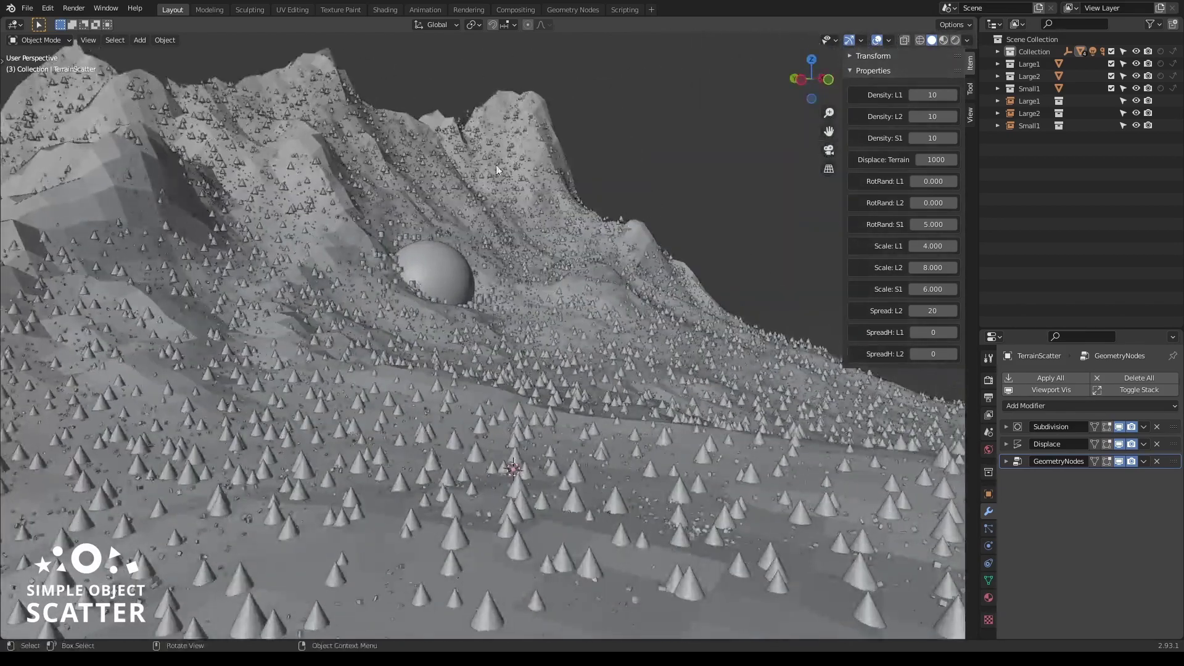
# Set Density: L2 to 50 for the cylinders scattered around the sphere
pyautogui.moveTo(511, 159); pyautogui.dragTo(489, 344, button='middle')
pyautogui.scroll(3, 446, 289)
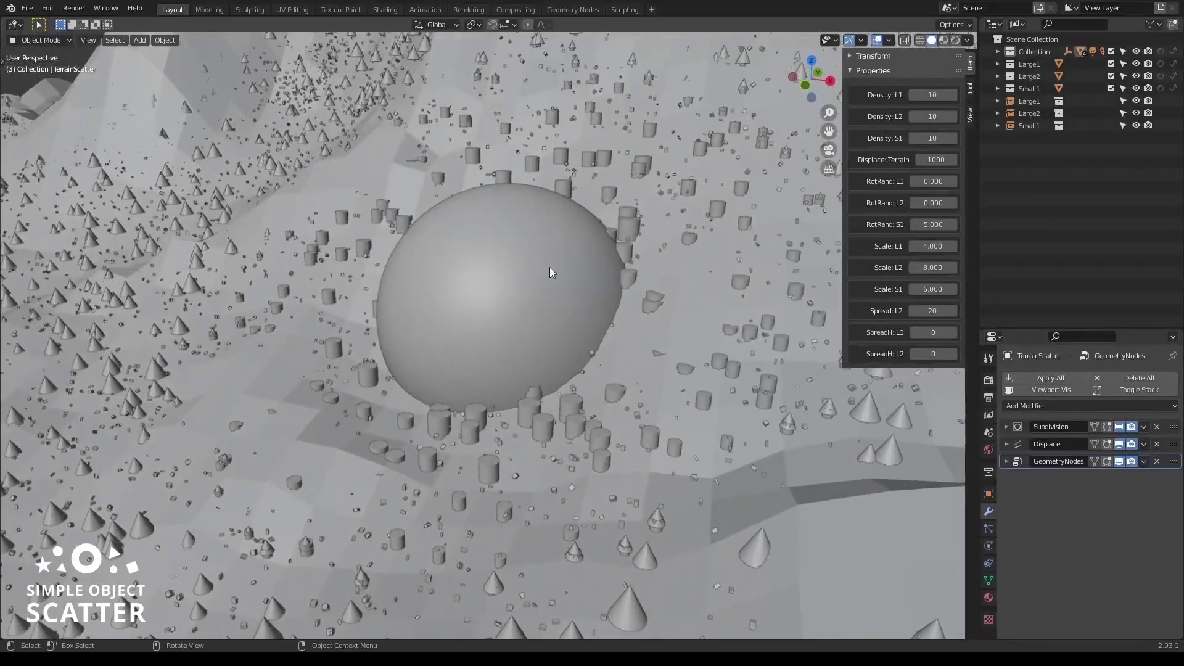
pyautogui.scroll(-2, 464, 390)
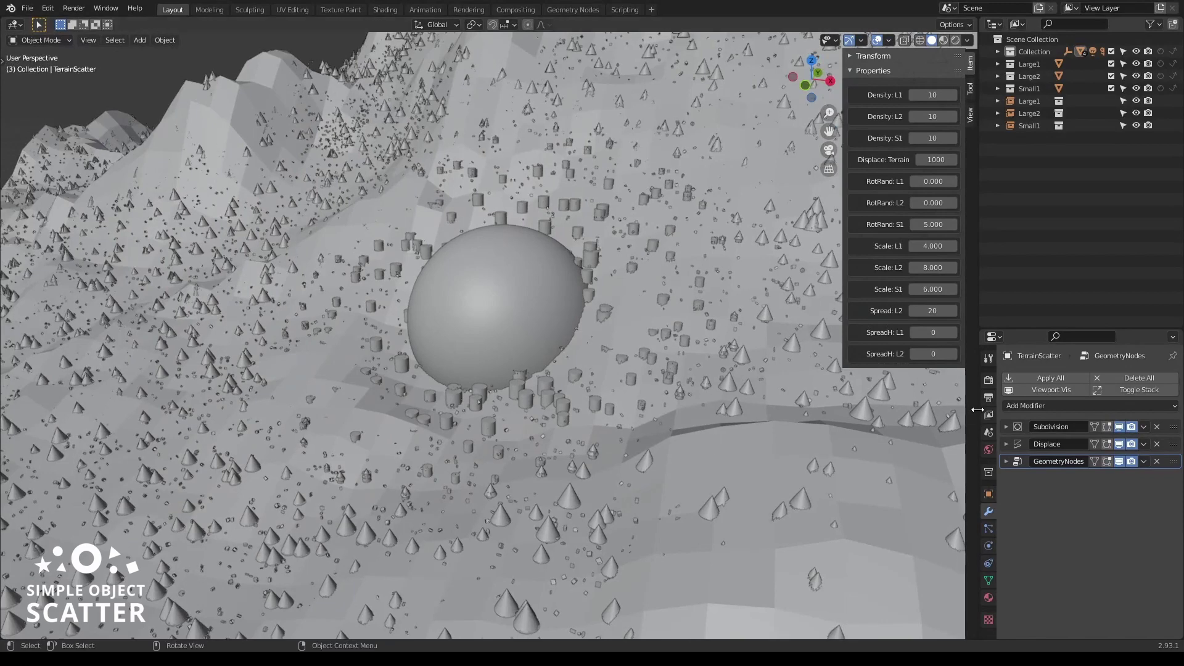
pyautogui.scroll(3, 490, 266)
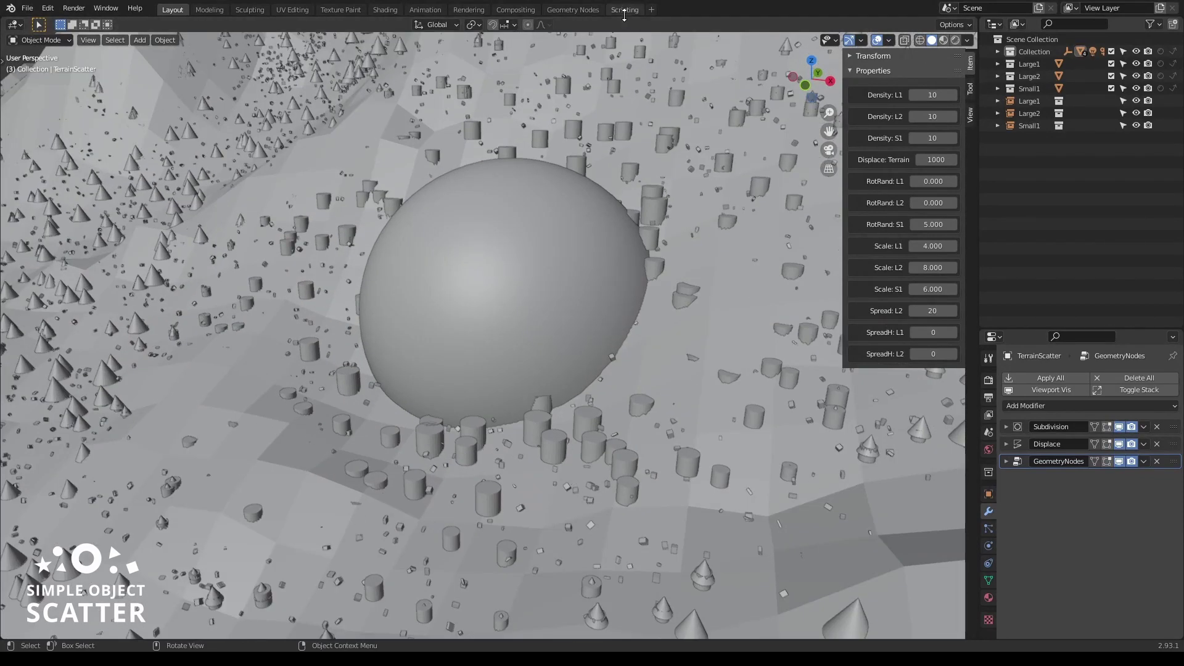
pyautogui.scroll(2, 382, 432)
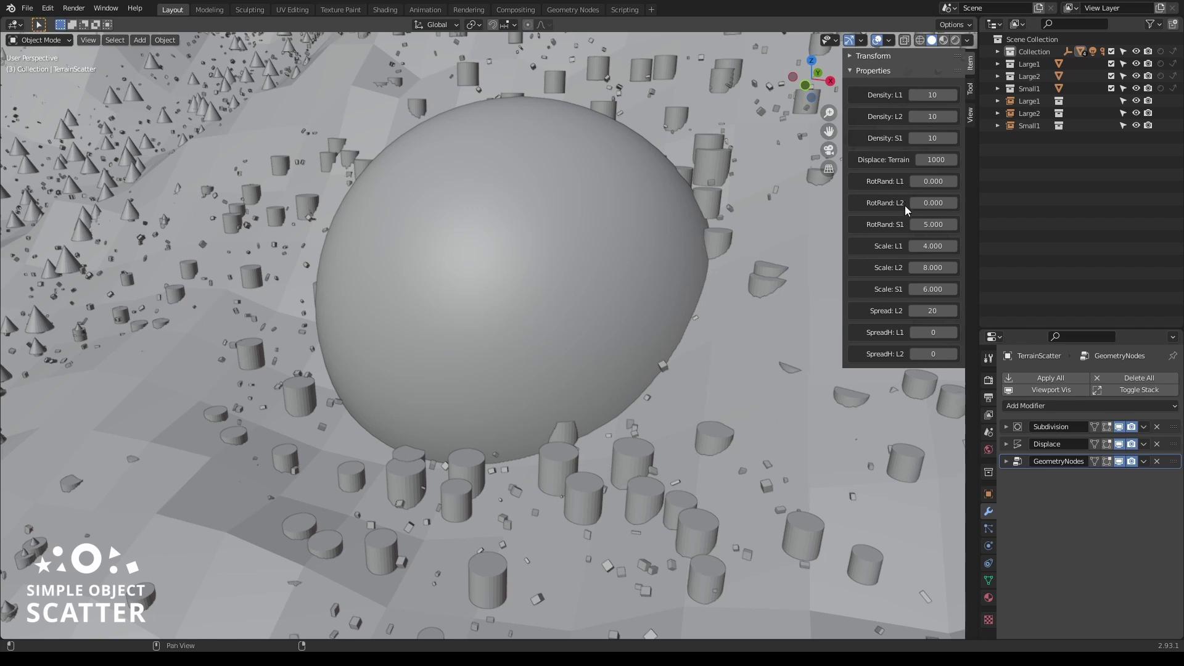
pyautogui.click(925, 116)
pyautogui.write('50')
pyautogui.press('Return')
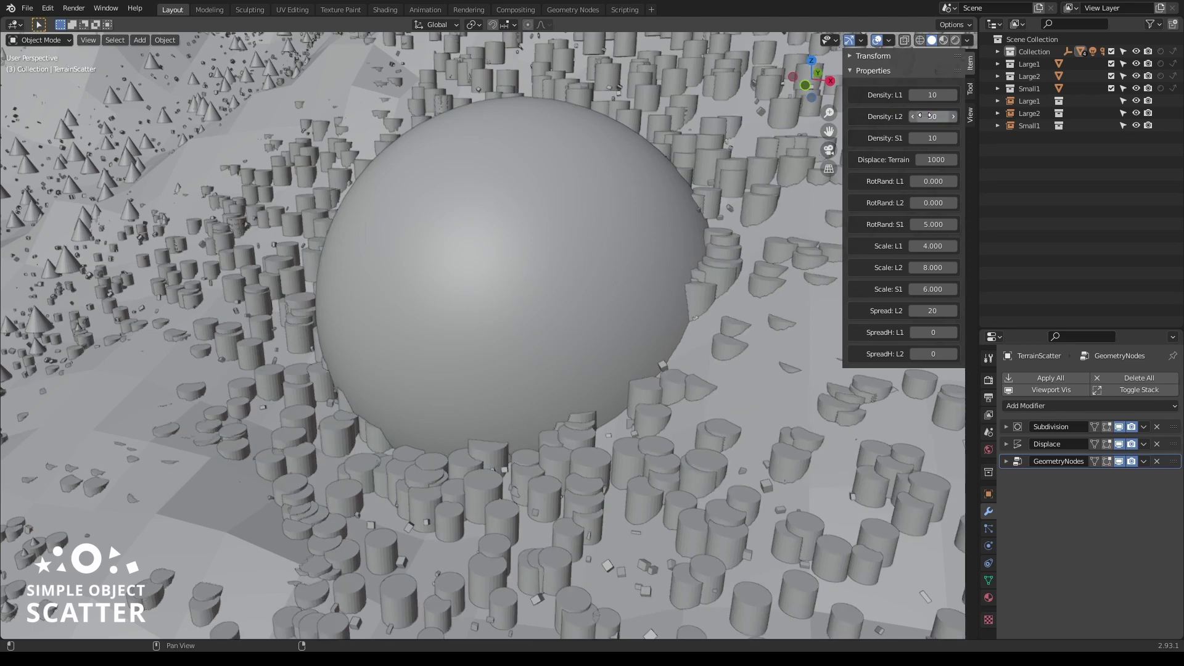
# Set Spread: L2 to 5 and inspect how far the cylinders extend from the sphere
pyautogui.scroll(-3, 535, 266)
pyautogui.scroll(-2, 536, 264)
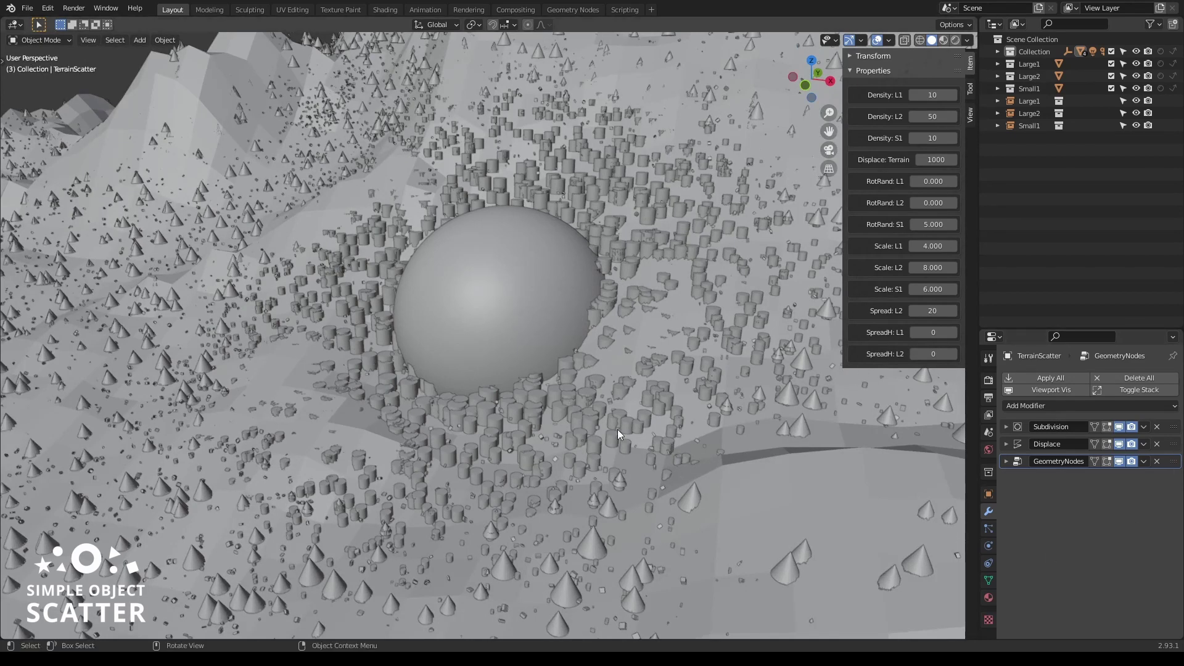
pyautogui.click(931, 311)
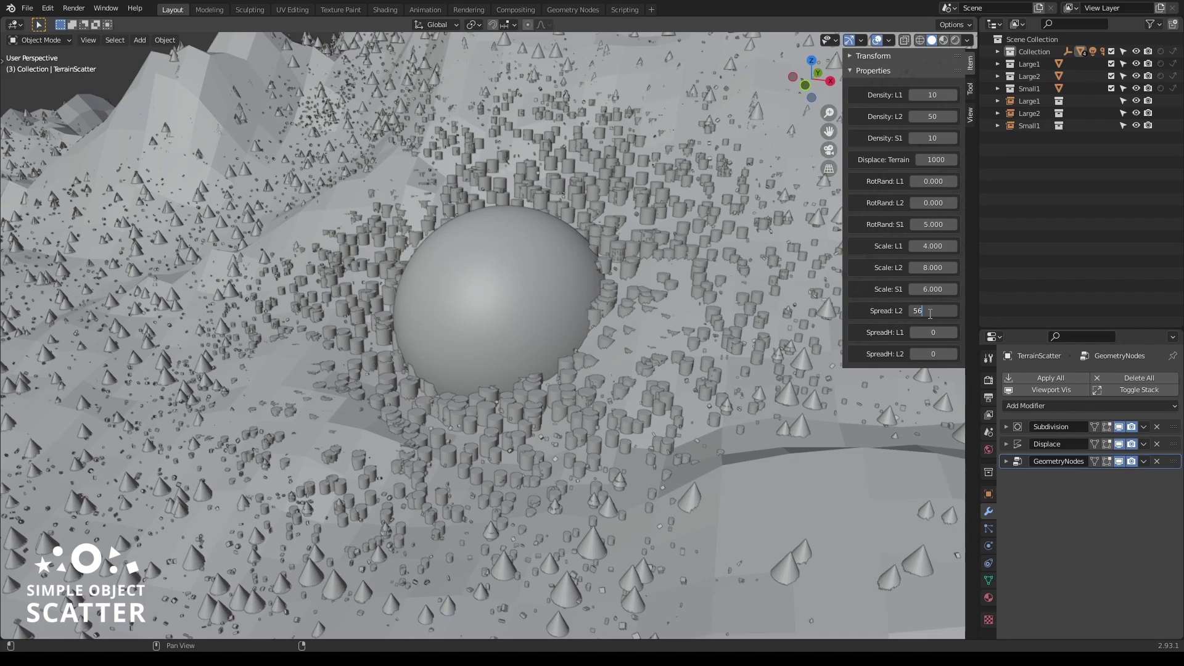
pyautogui.press('Return')
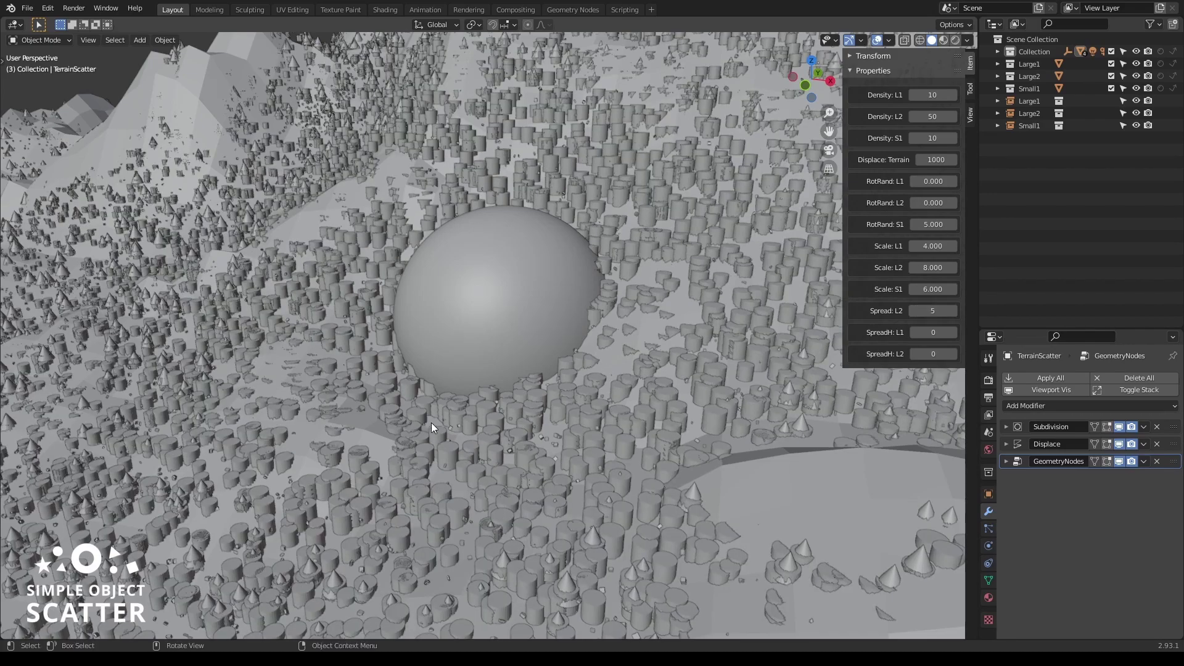
pyautogui.scroll(-4, 436, 420)
pyautogui.scroll(5, 373, 364)
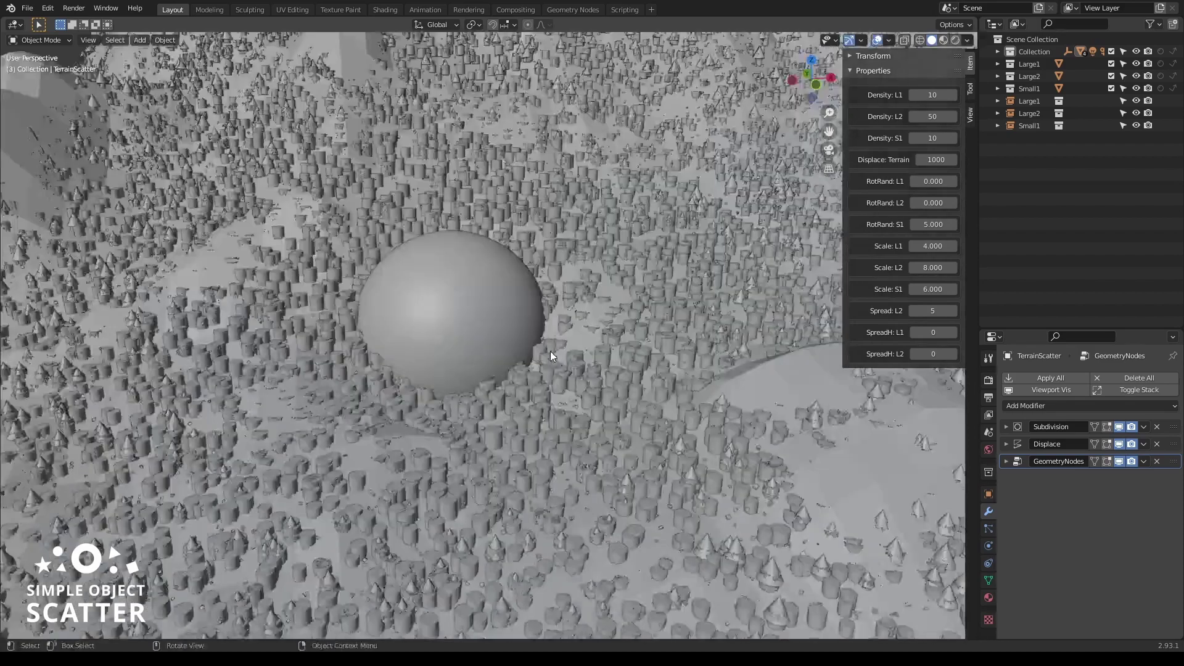
pyautogui.moveTo(550, 351); pyautogui.dragTo(494, 389, button='middle')
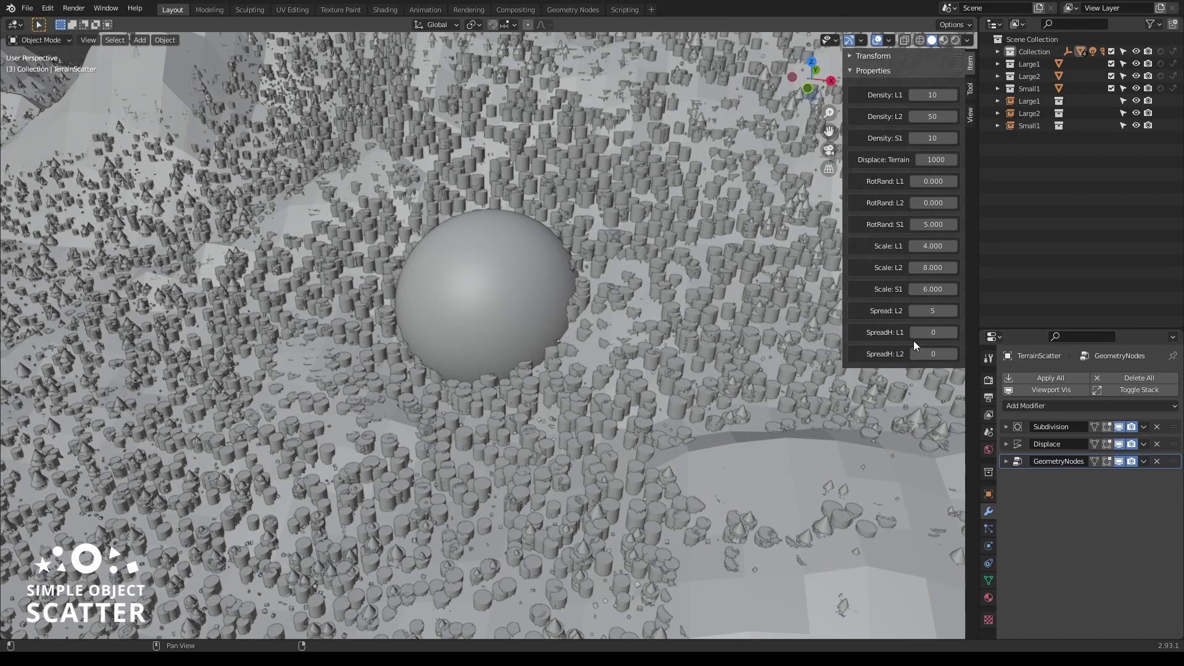
# Set Spread: L2 to 50 and inspect the cylinder ring around the sphere
pyautogui.click(931, 311)
pyautogui.write('50')
pyautogui.press('Return')
pyautogui.moveTo(509, 452); pyautogui.dragTo(524, 431, button='middle')
pyautogui.scroll(-3, 568, 359)
pyautogui.scroll(4, 597, 372)
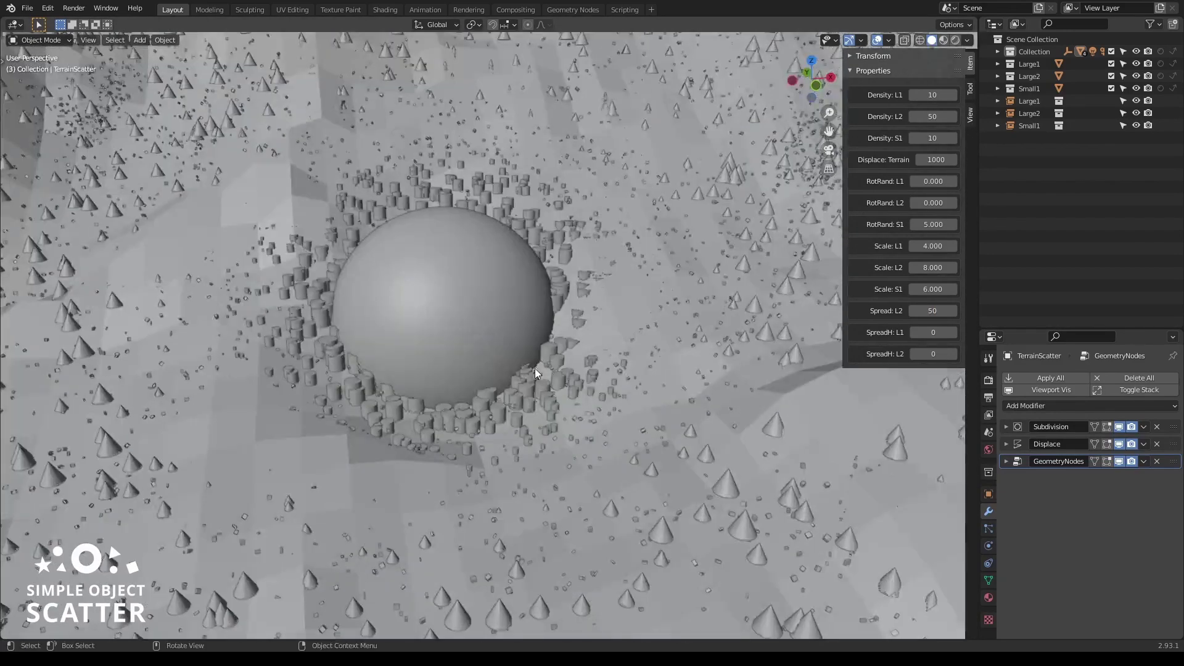
pyautogui.moveTo(533, 370); pyautogui.dragTo(552, 372, button='middle')
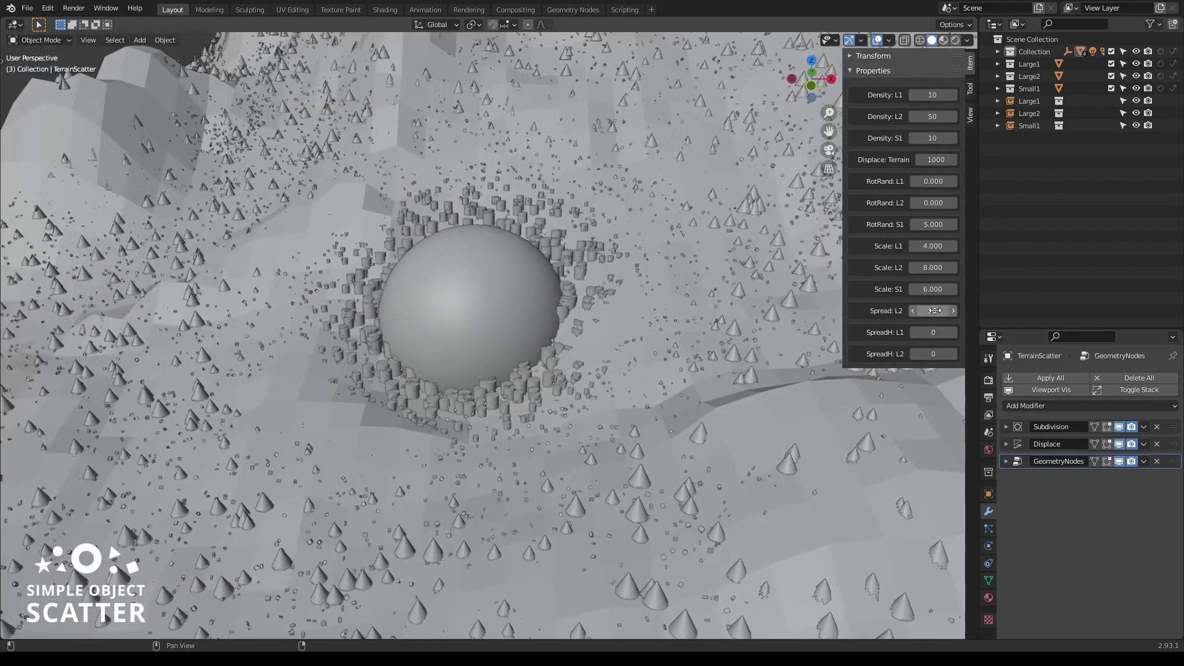
# Undo the last Spread: L2 change and inspect the cylinders scattered around the sphere
pyautogui.hotkey('ctrl', 'z')
pyautogui.scroll(-2, 607, 367)
pyautogui.moveTo(607, 367); pyautogui.dragTo(597, 371, button='middle')
pyautogui.scroll(3, 570, 359)
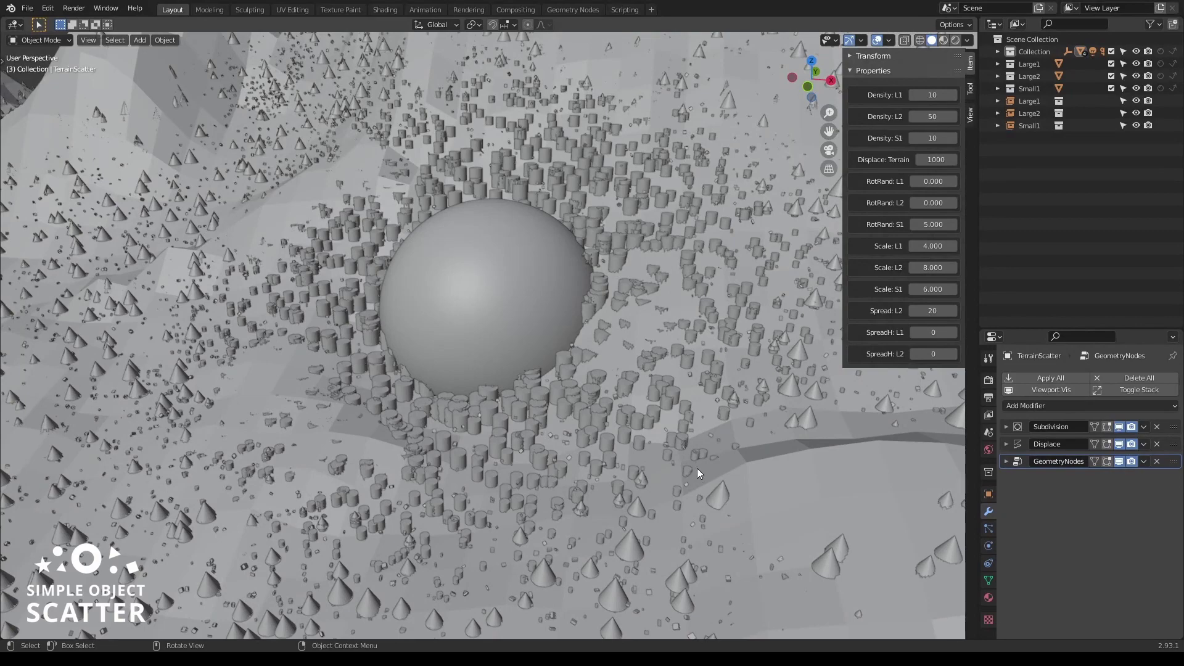
# Examine the scattered cylinders, cones and cubes close up near the sphere and check which object the Small1 collection contains
pyautogui.moveTo(676, 402); pyautogui.dragTo(673, 402, button='middle')
pyautogui.scroll(3, 514, 565)
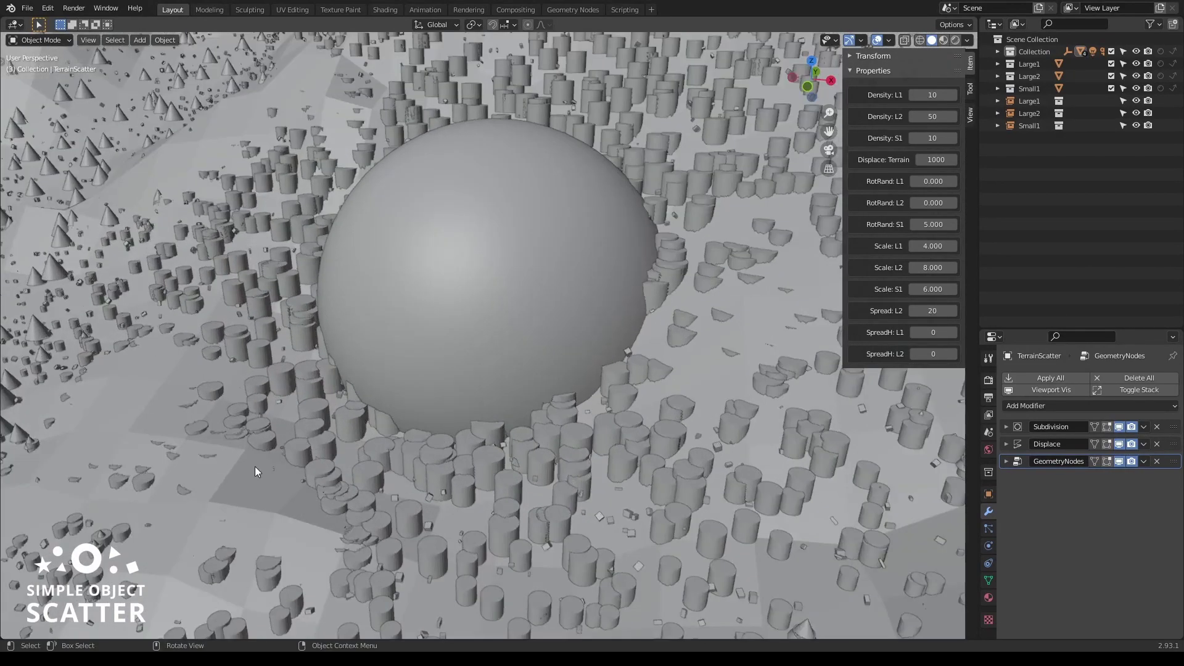
pyautogui.keyDown('shift'); pyautogui.moveTo(171, 441); pyautogui.dragTo(486, 259, button='middle'); pyautogui.keyUp('shift')
pyautogui.scroll(4, 259, 461)
pyautogui.keyDown('shift'); pyautogui.moveTo(247, 464); pyautogui.dragTo(543, 382, button='middle'); pyautogui.keyUp('shift')
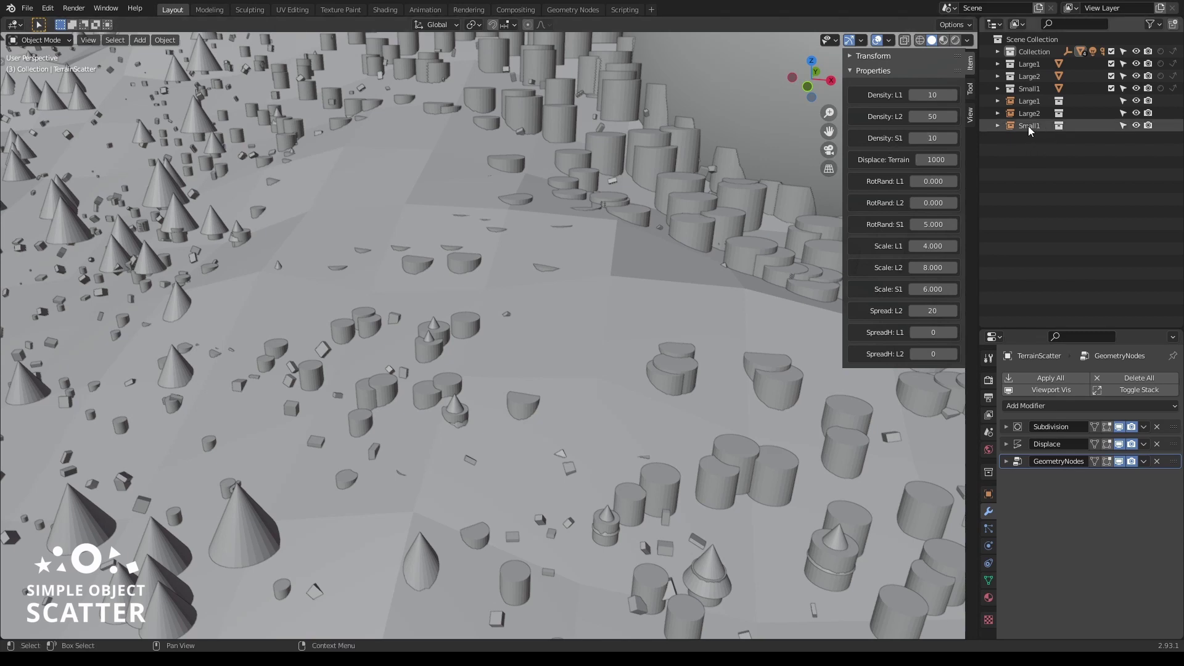
pyautogui.click(997, 88)
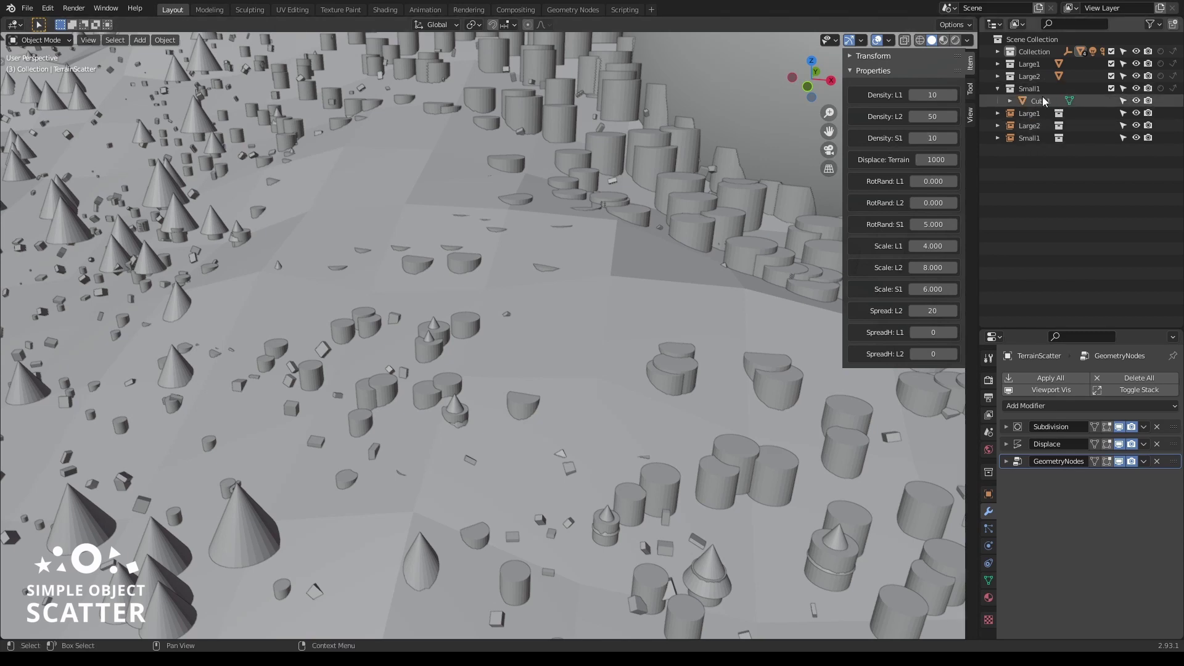
pyautogui.click(998, 89)
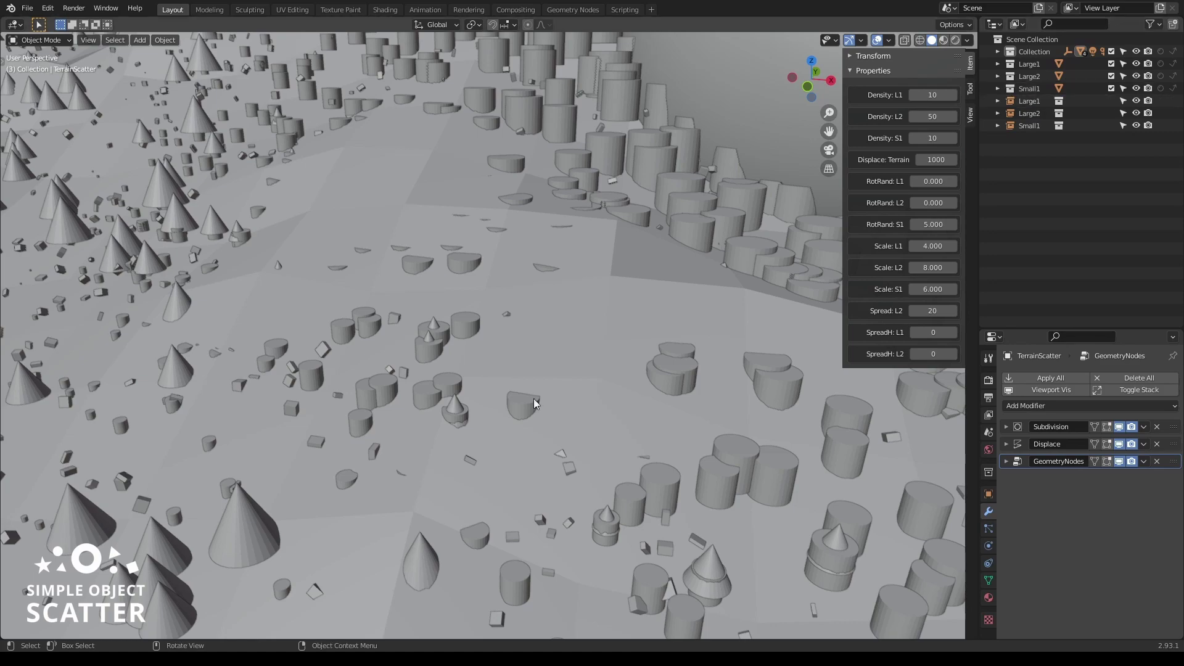
# Switch the viewport to rendered shading and inspect the colored scatter around the sphere
pyautogui.scroll(-8, 531, 419)
pyautogui.scroll(-3, 562, 358)
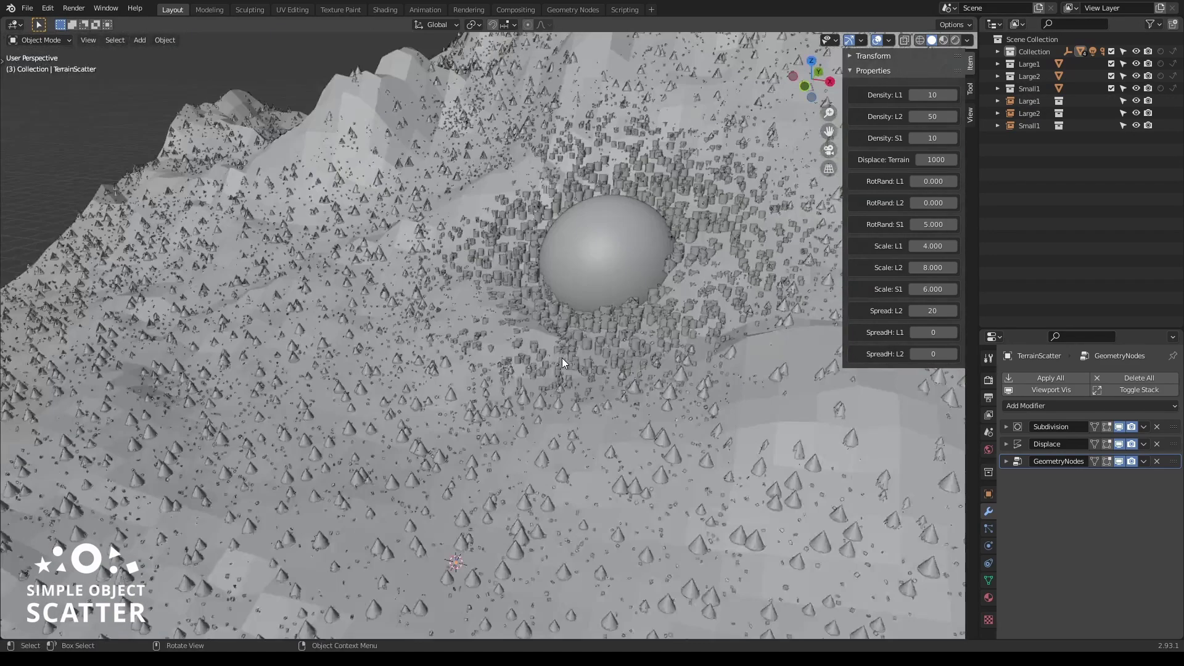
pyautogui.moveTo(562, 359); pyautogui.dragTo(611, 358, button='middle')
pyautogui.scroll(1, 611, 358)
pyautogui.scroll(1, 611, 358)
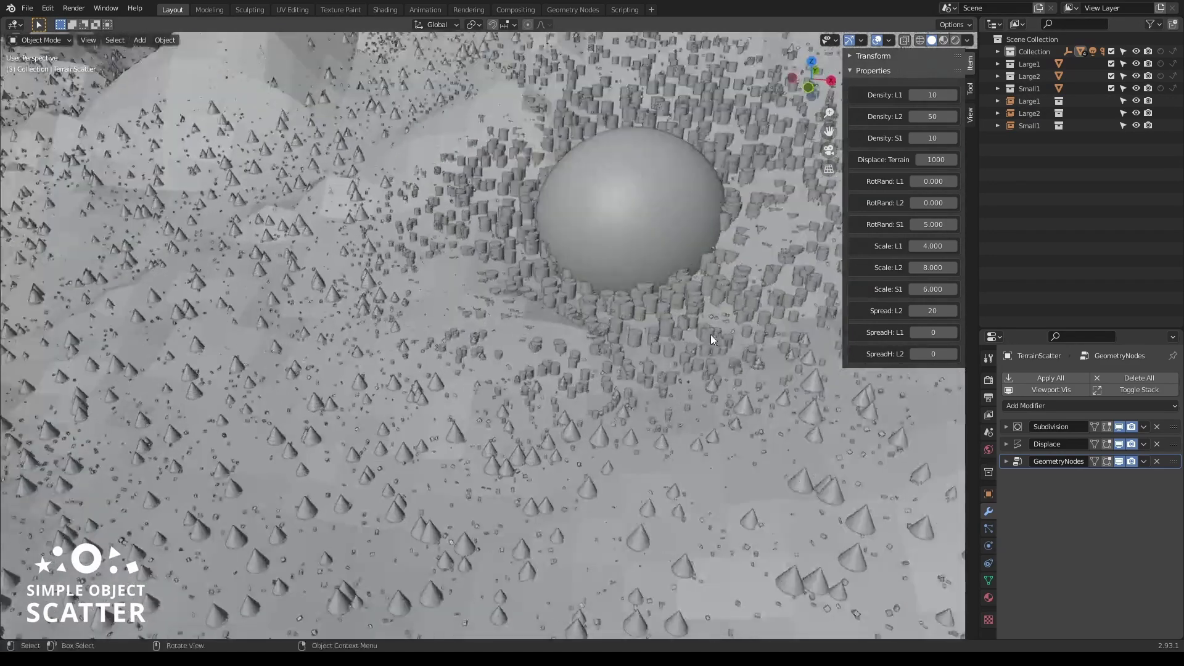
pyautogui.keyDown('shift'); pyautogui.moveTo(690, 335); pyautogui.dragTo(621, 380, button='middle'); pyautogui.keyUp('shift')
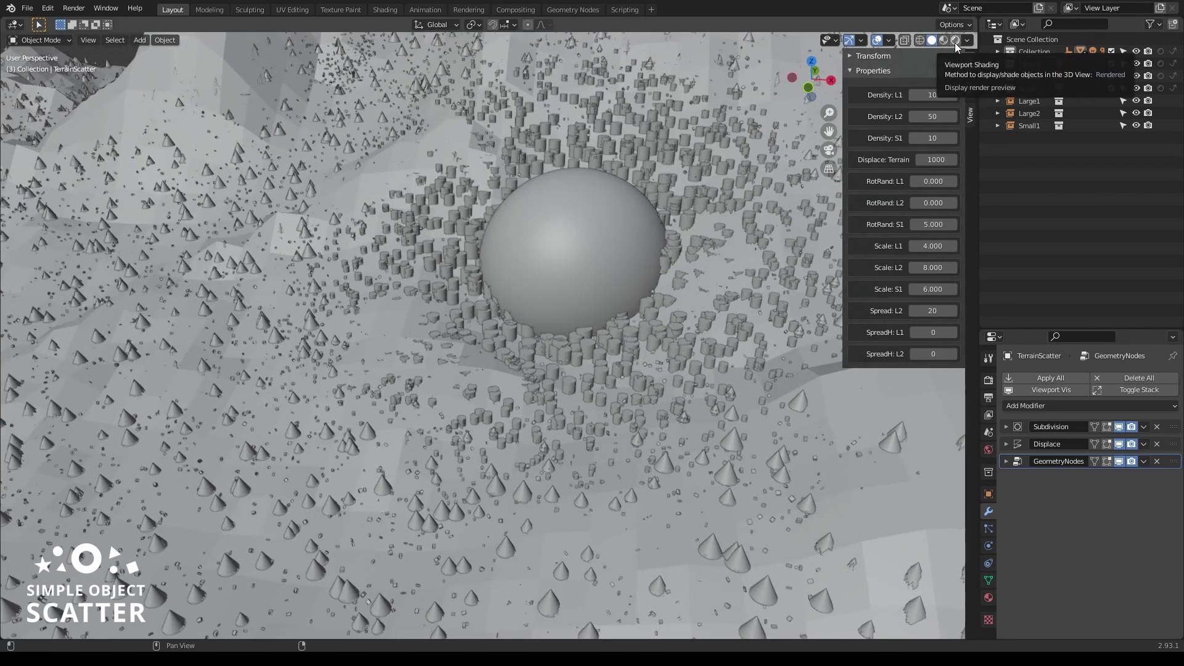
pyautogui.click(955, 41)
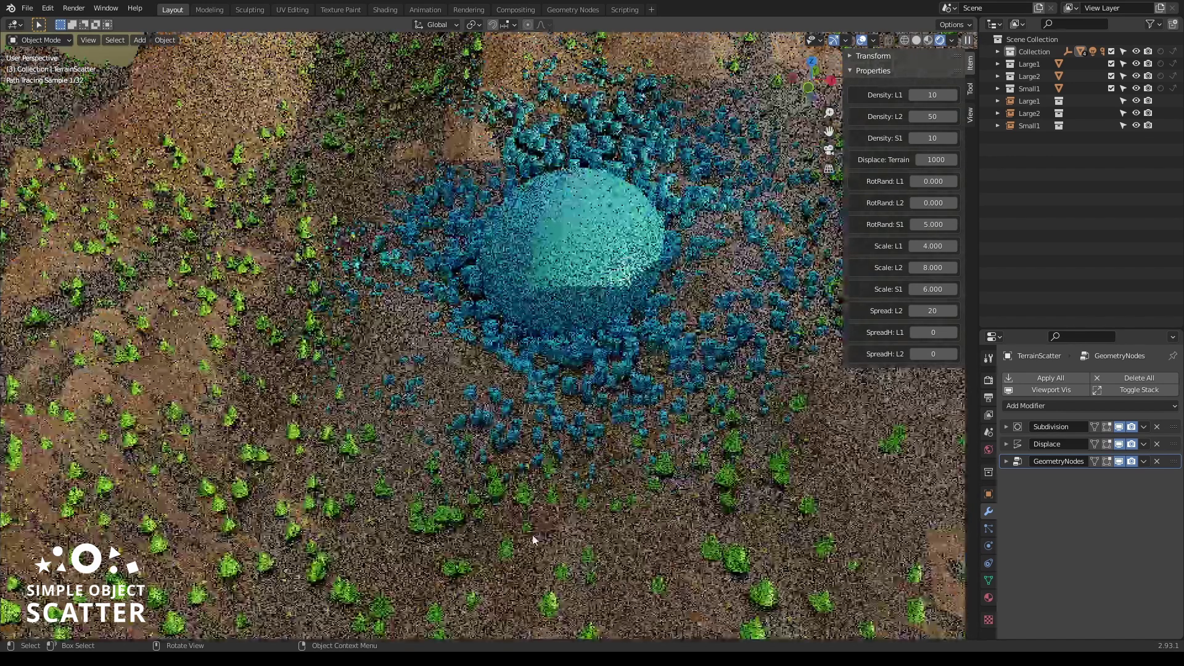
pyautogui.moveTo(531, 536); pyautogui.dragTo(488, 280, button='middle')
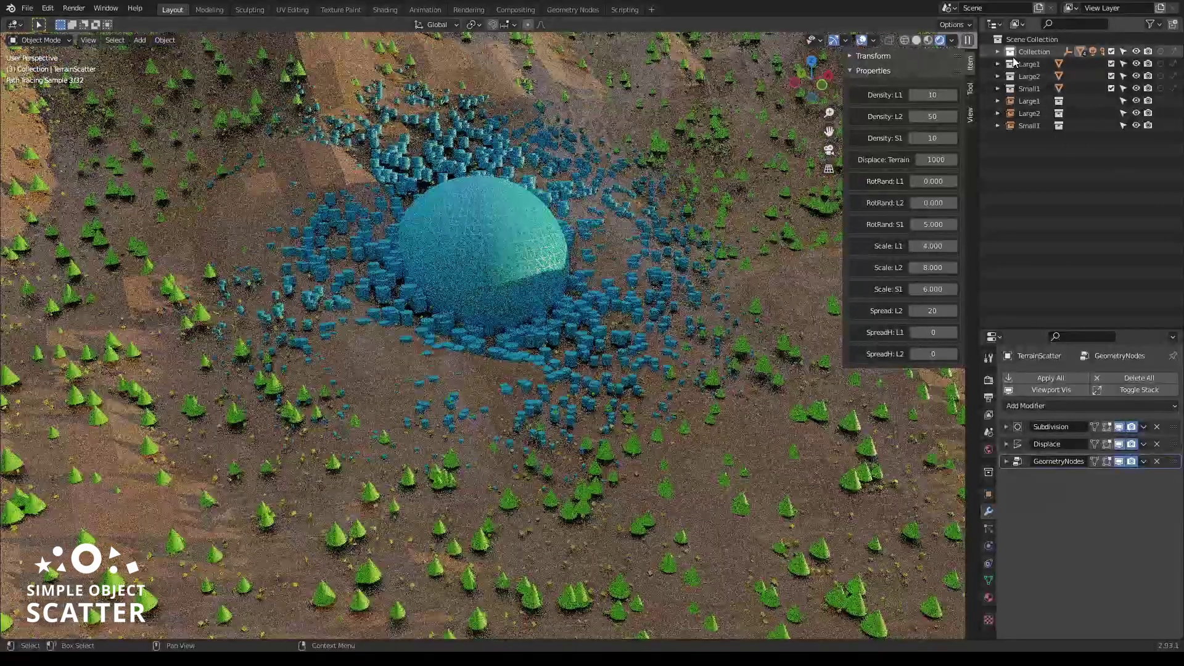
# Move the Sphere object about 651 m down the mountain slope and inspect how the cylinders are distributed around it
pyautogui.click(997, 52)
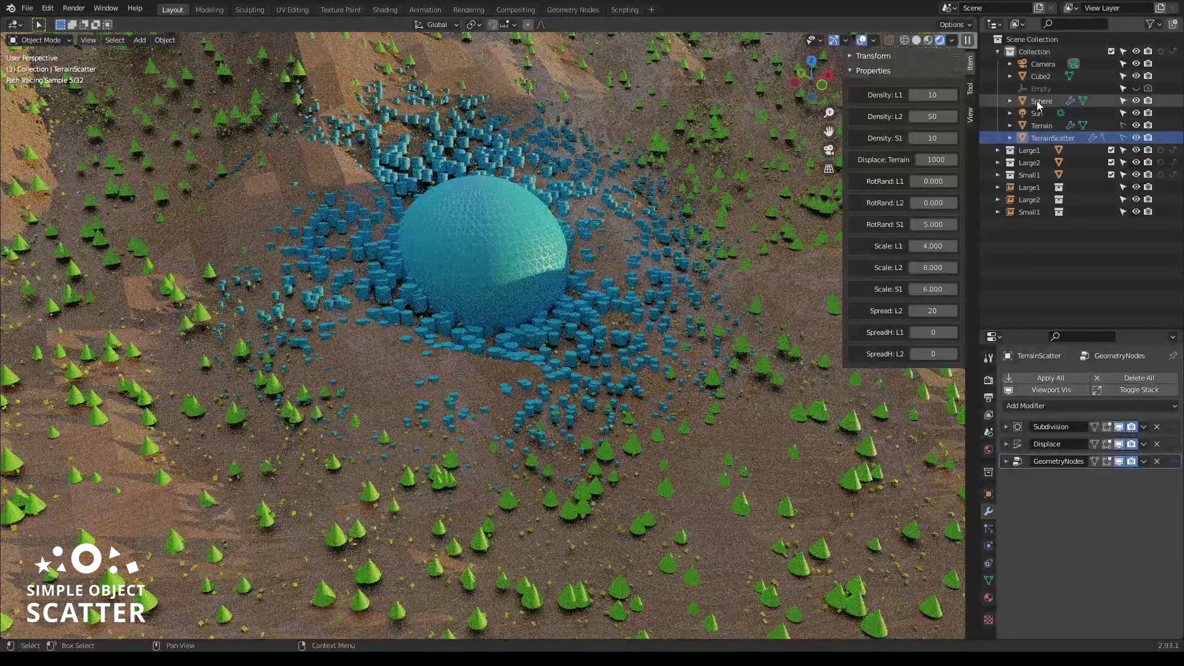
pyautogui.click(1040, 101)
pyautogui.moveTo(684, 455); pyautogui.dragTo(652, 397, button='middle')
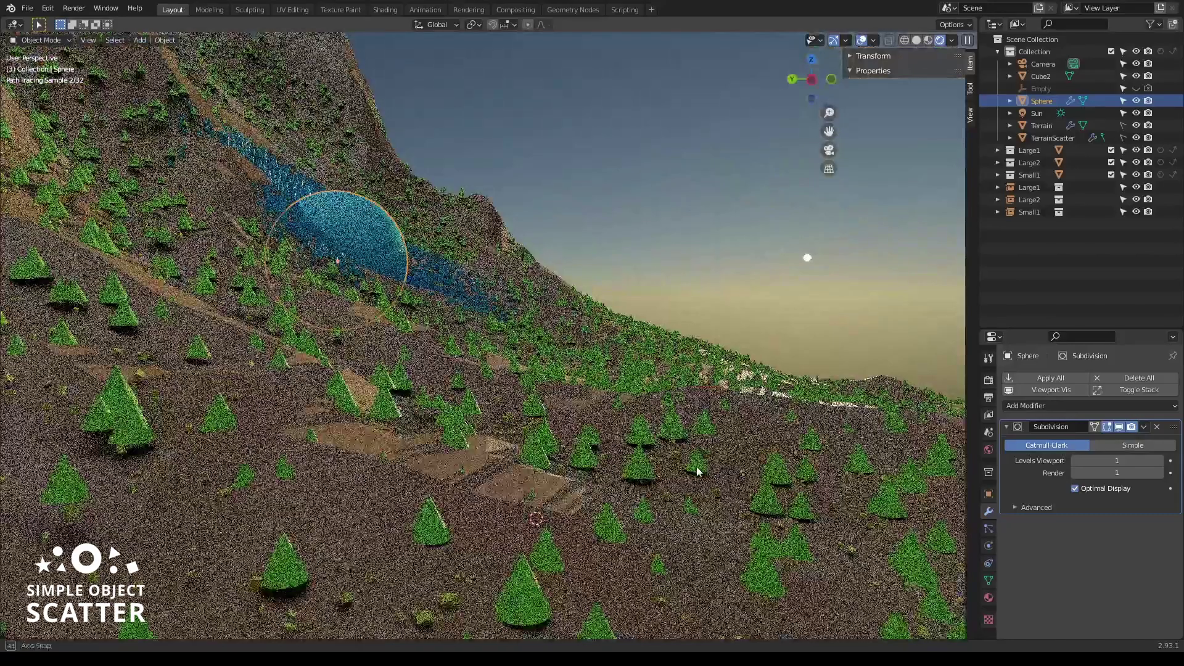
pyautogui.moveTo(696, 460); pyautogui.dragTo(781, 454, button='middle')
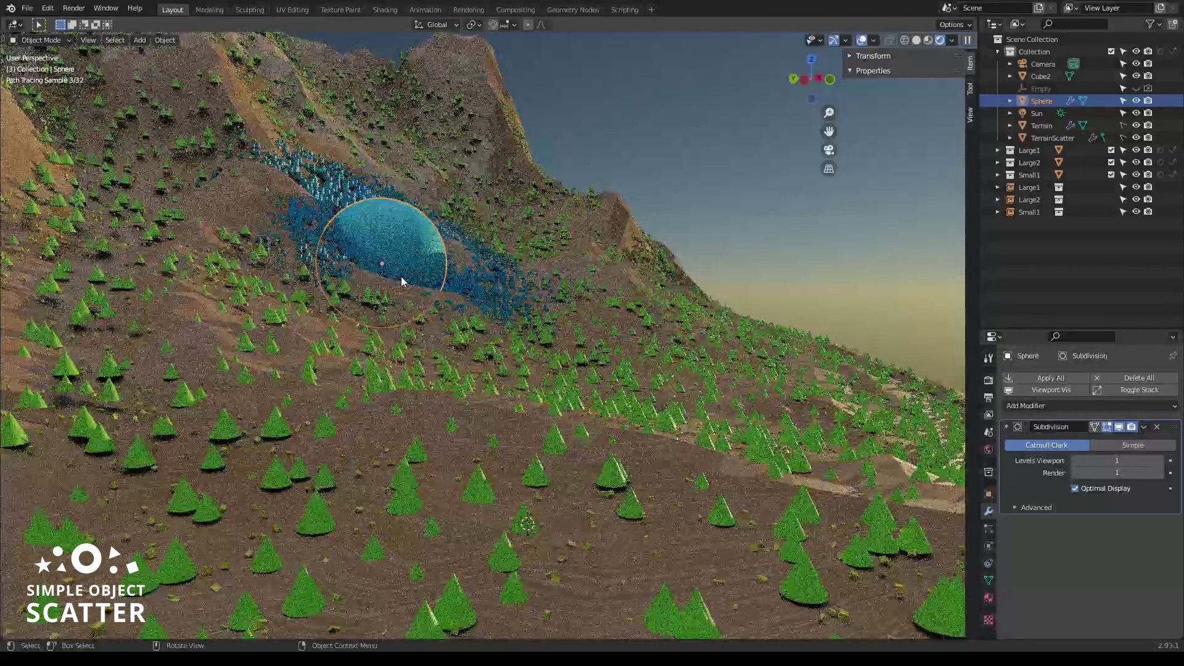
pyautogui.press('g')
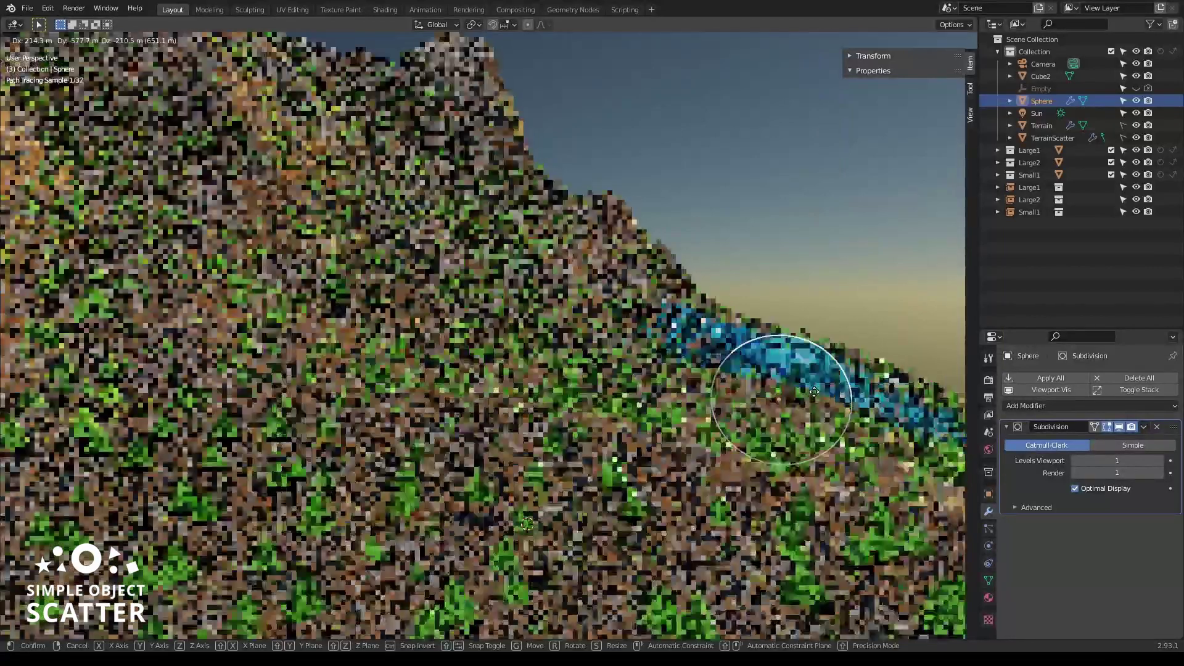
pyautogui.click(814, 392)
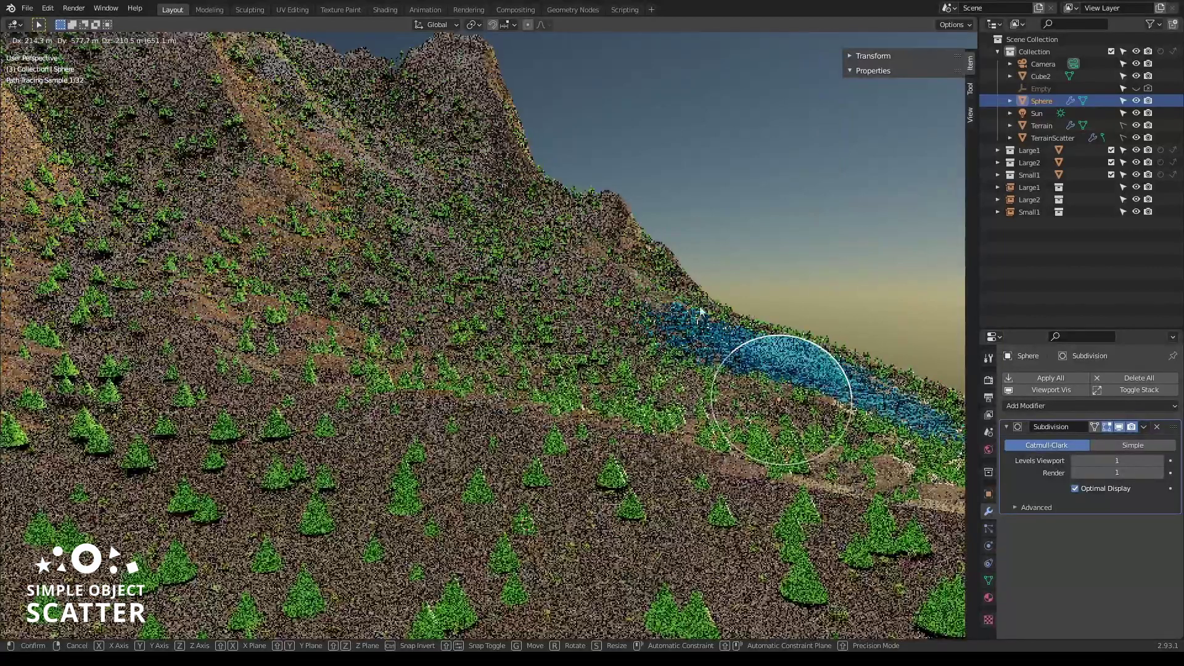
pyautogui.click(719, 301)
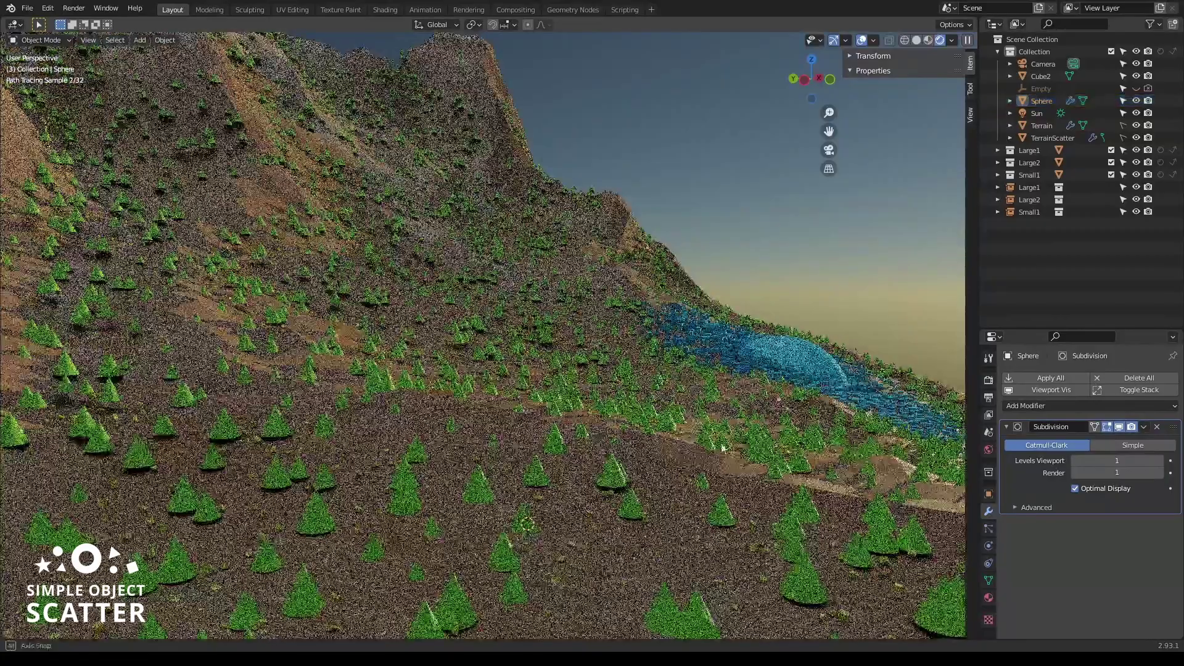
pyautogui.moveTo(724, 449); pyautogui.dragTo(586, 463, button='middle')
pyautogui.scroll(-2, 749, 475)
pyautogui.scroll(-2, 750, 478)
pyautogui.moveTo(749, 479); pyautogui.dragTo(830, 480, button='middle')
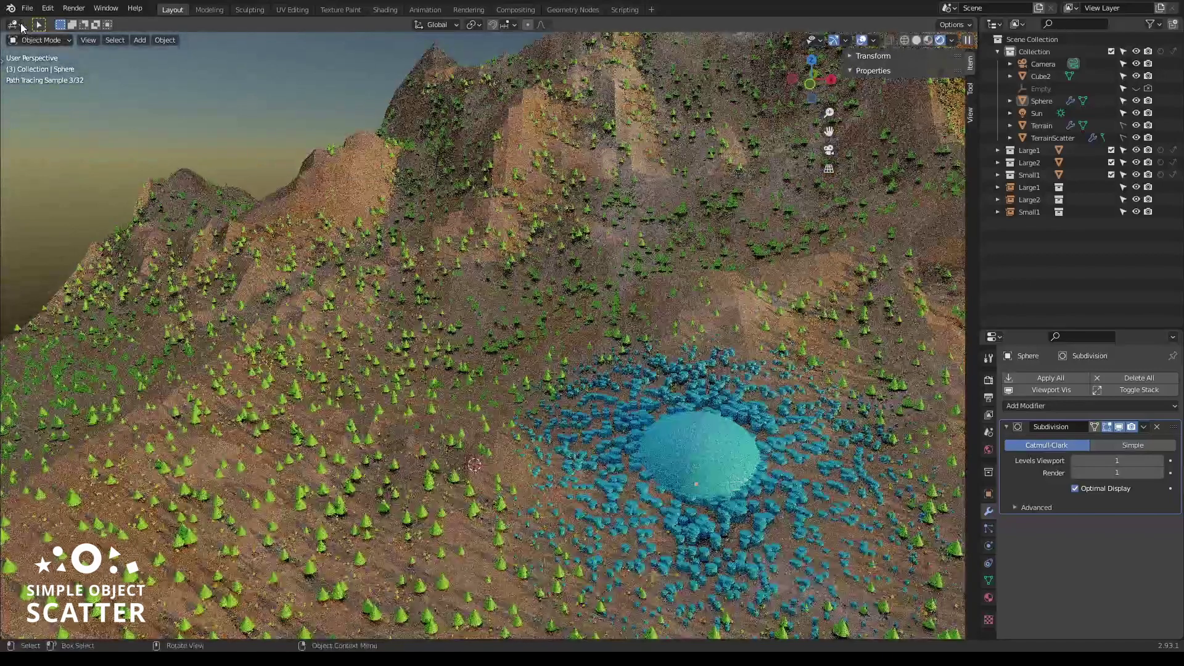
# Show TerrainScatter's node tree in the Geometry Node Editor and cut the link between S1 and the L1 + S1 node
pyautogui.click(19, 25)
pyautogui.click(42, 126)
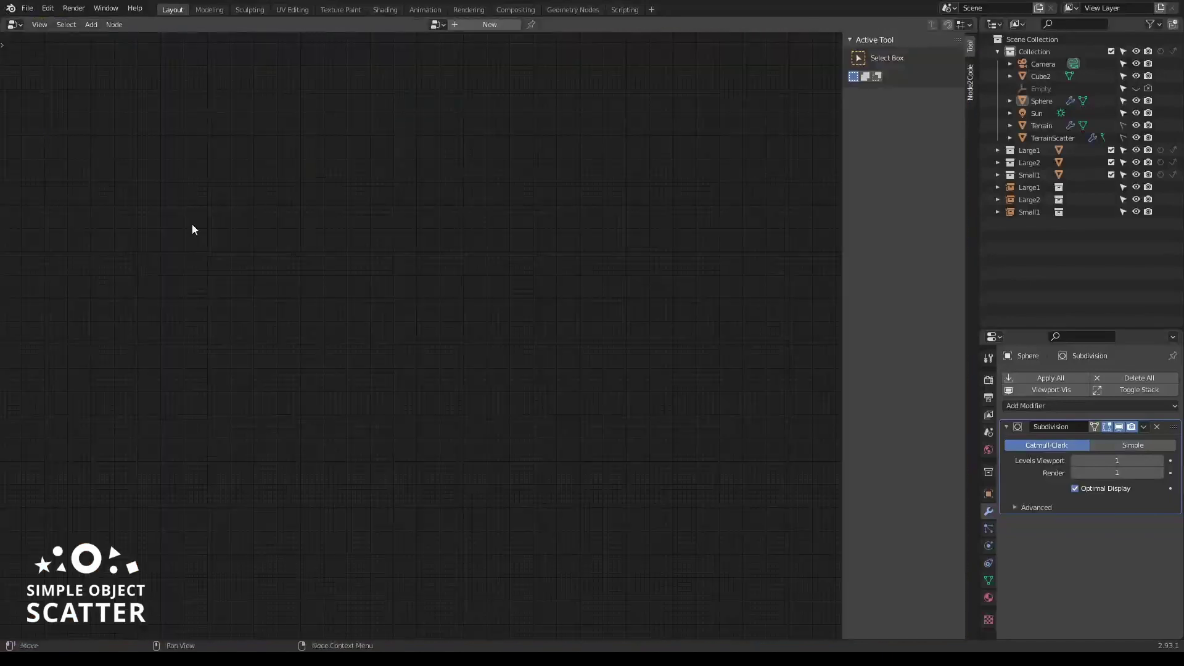
pyautogui.click(1048, 137)
pyautogui.keyDown('ctrl'); pyautogui.hscroll(3, 550, 389); pyautogui.keyUp('ctrl')
pyautogui.scroll(4, 534, 388)
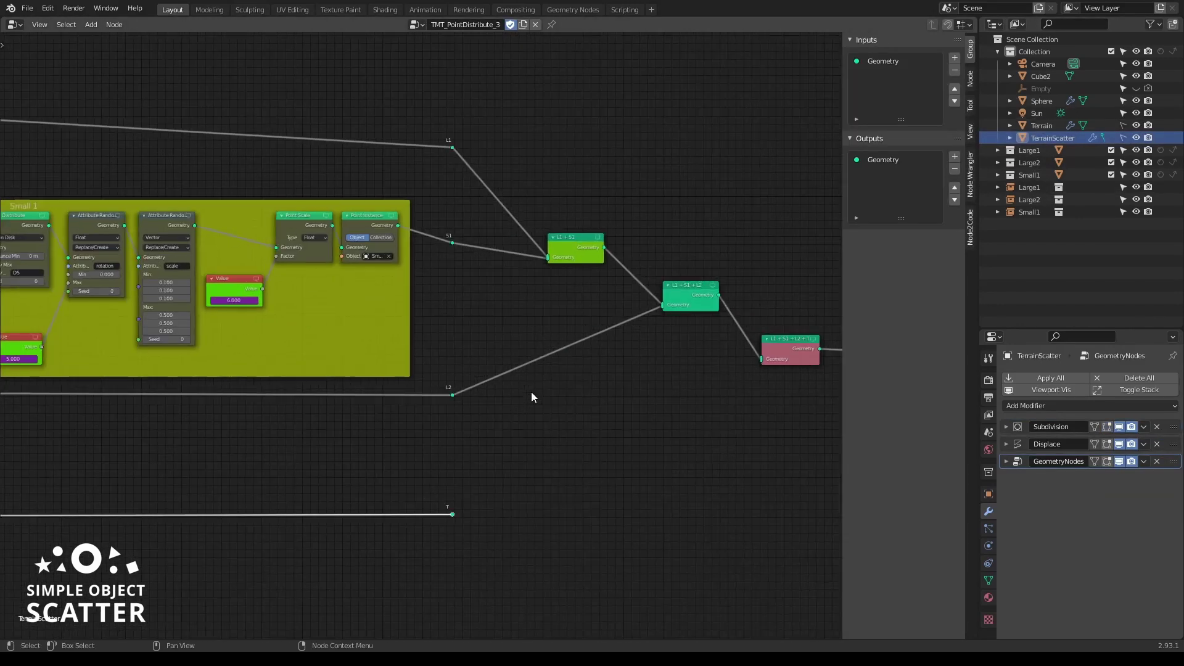
pyautogui.moveTo(612, 412); pyautogui.dragTo(593, 474, button='middle')
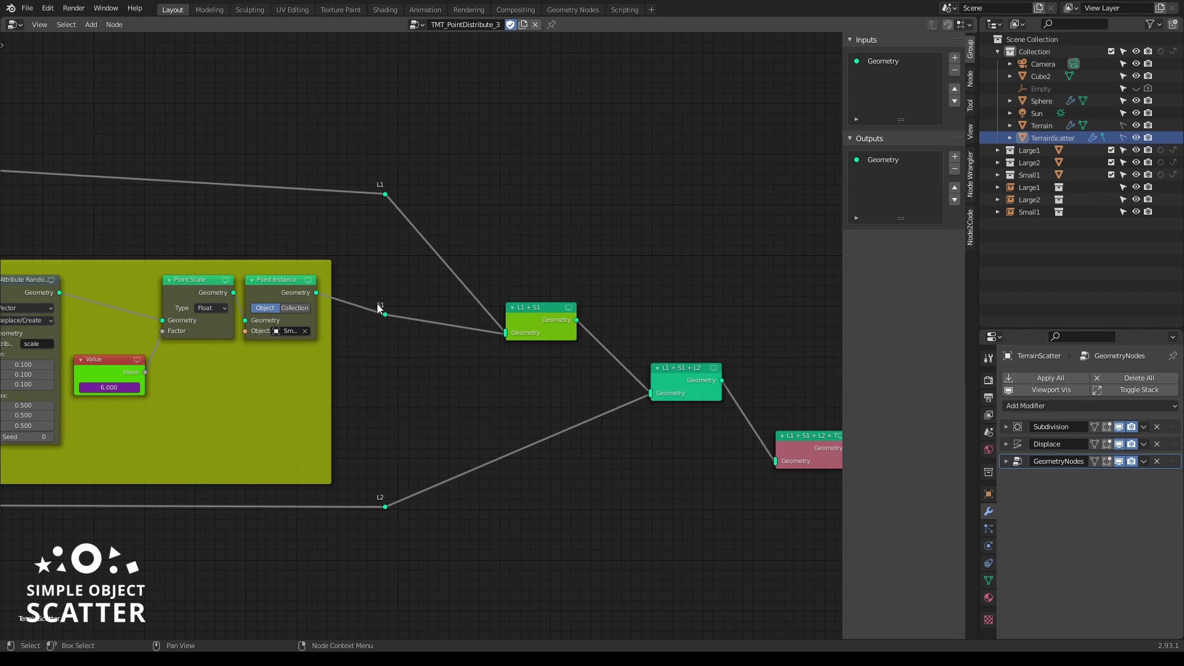
pyautogui.keyDown('ctrl'); pyautogui.moveTo(432, 301); pyautogui.dragTo(432, 348, button='right'); pyautogui.keyUp('ctrl')
# Return to the 3D viewport and examine the terrain scatter with the S1 layer disconnected
pyautogui.click(16, 24)
pyautogui.click(34, 60)
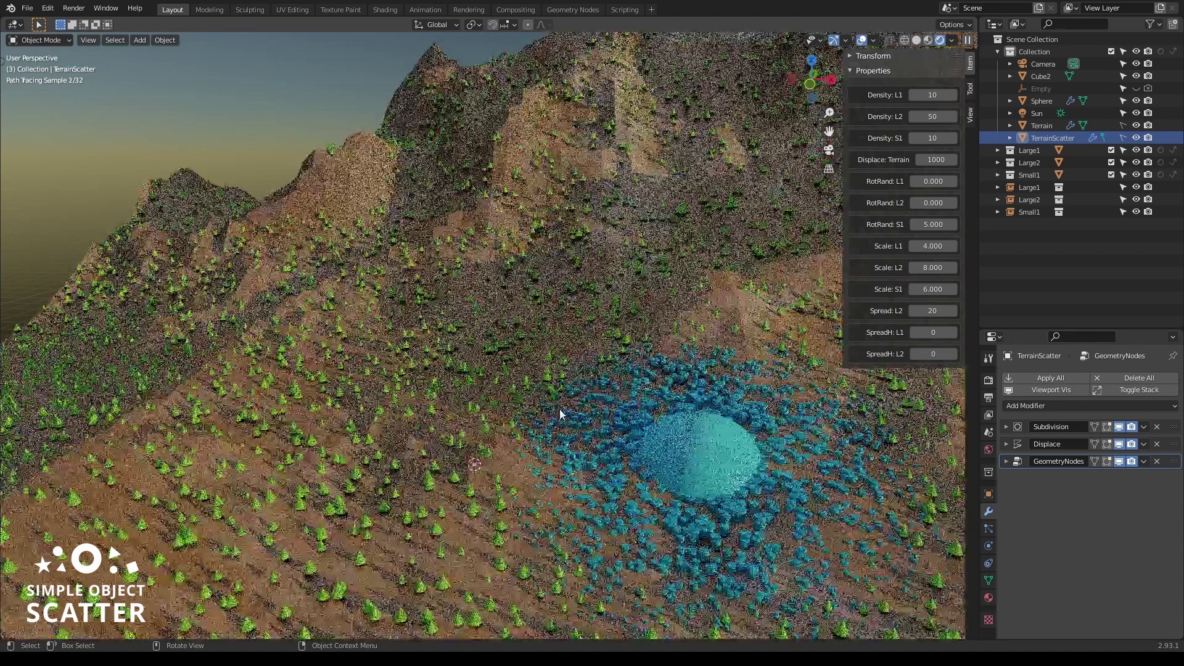
pyautogui.scroll(-4, 561, 409)
pyautogui.moveTo(623, 501); pyautogui.dragTo(660, 501, button='middle')
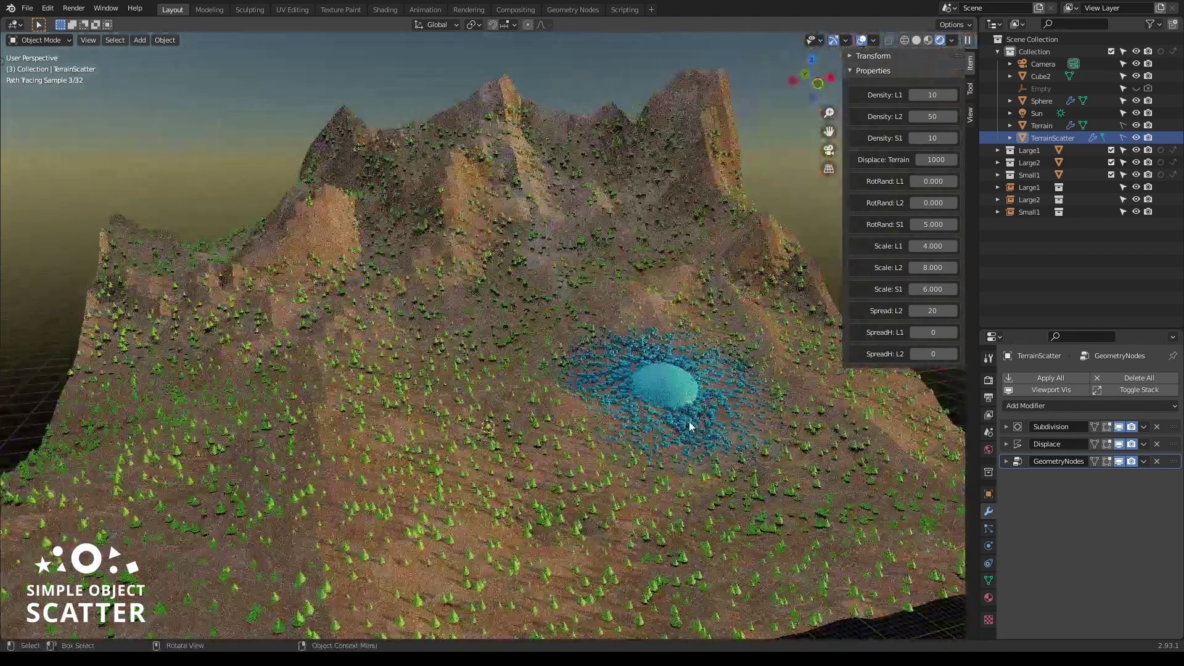
pyautogui.scroll(5, 689, 421)
pyautogui.scroll(3, 689, 424)
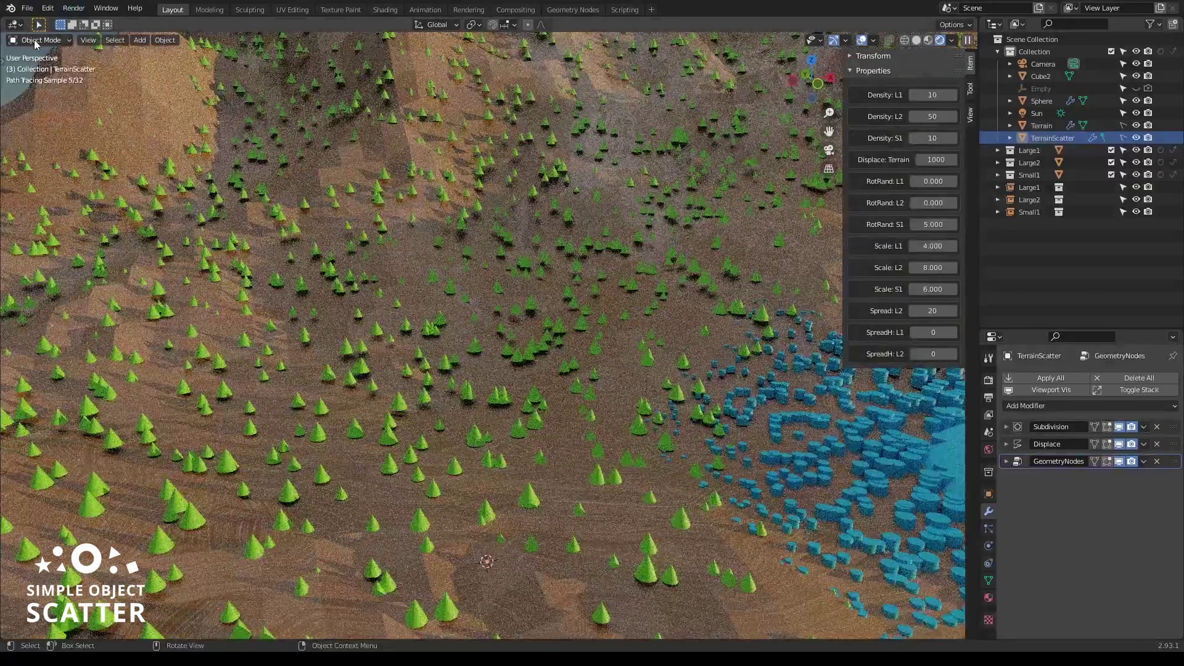
# Return to the Geometry Node Editor and reconnect S1 to the Geometry input of the L1 + S1 node
pyautogui.click(39, 40)
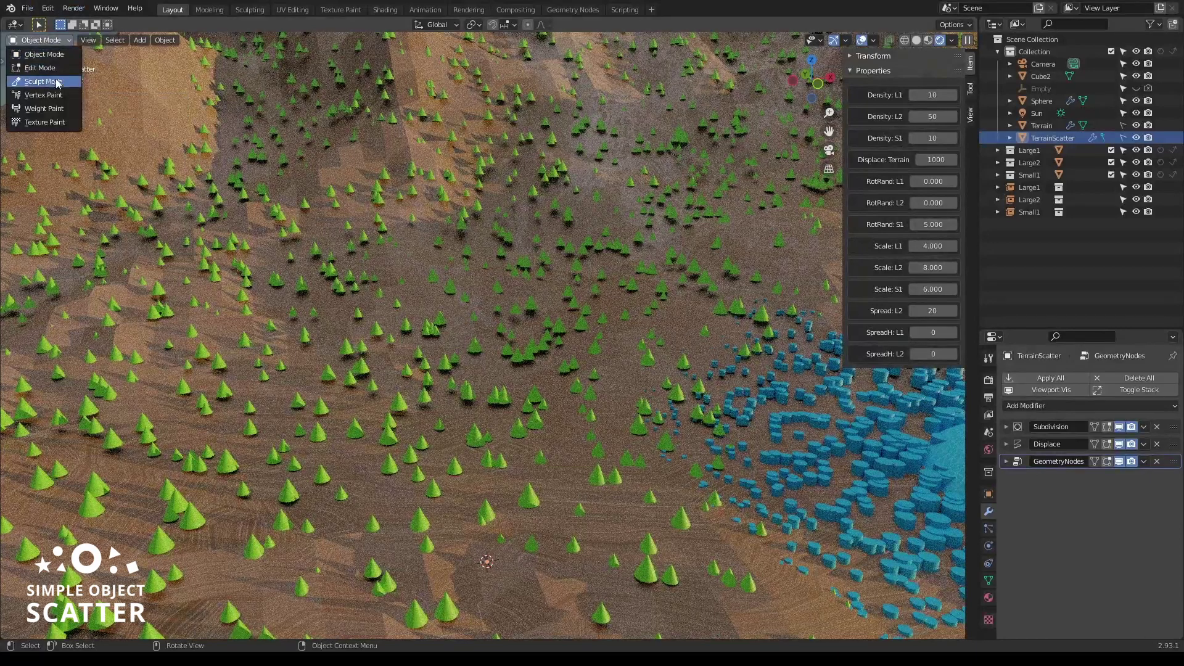
pyautogui.click(16, 24)
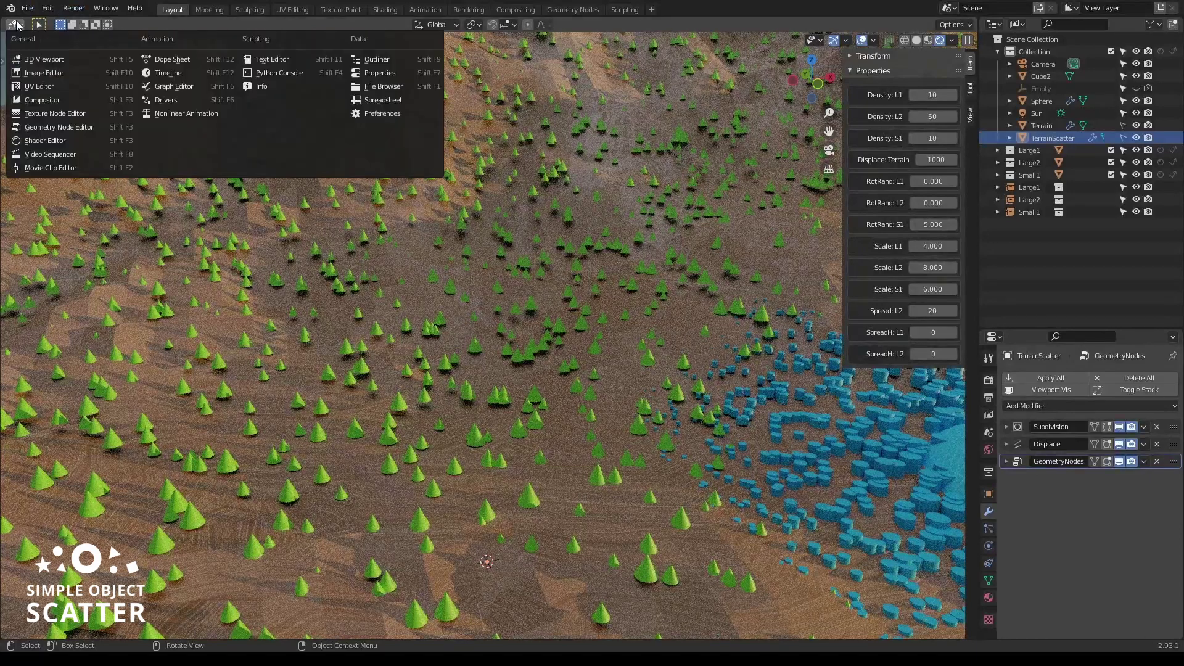
pyautogui.click(54, 127)
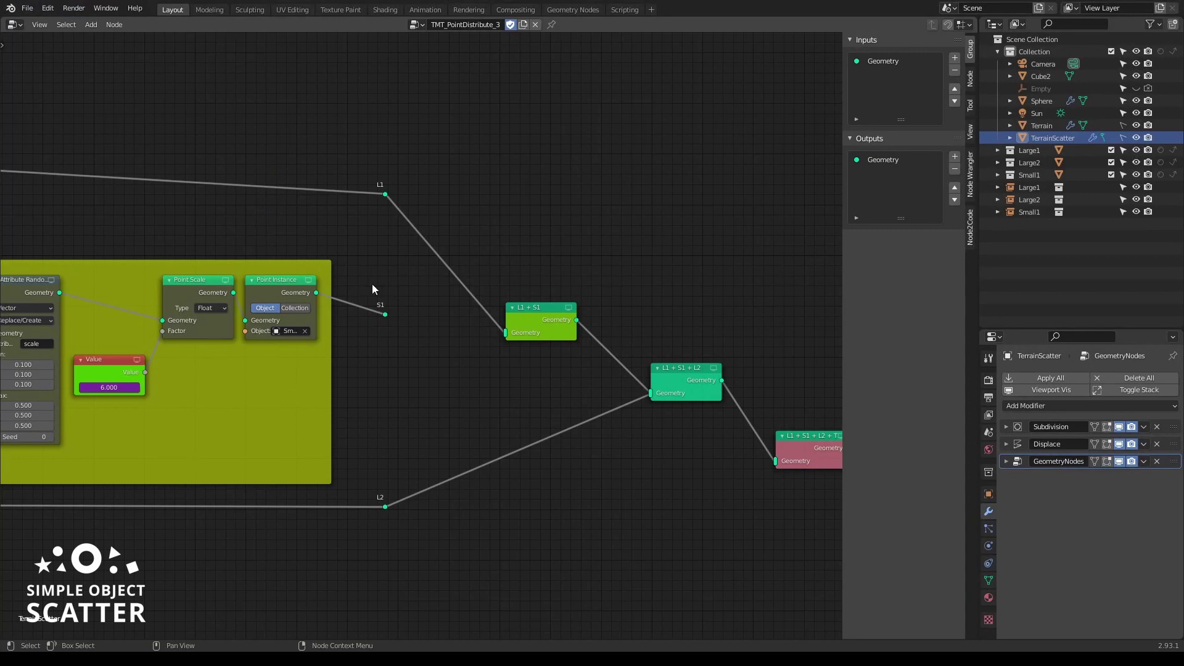
pyautogui.moveTo(386, 315); pyautogui.dragTo(505, 333)
# Cut the link from L2 to the L1 + S1 + L2 node and inspect the terrain around the sphere in the 3D viewport
pyautogui.moveTo(600, 407); pyautogui.dragTo(545, 399, button='middle')
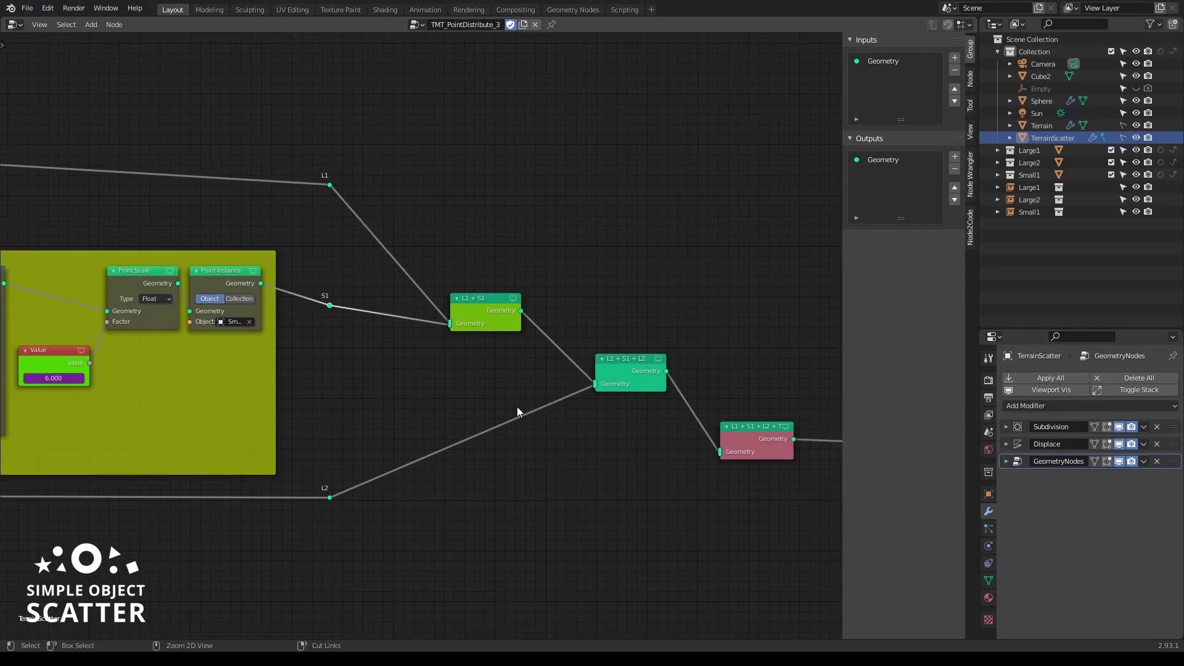
pyautogui.keyDown('ctrl'); pyautogui.moveTo(554, 457); pyautogui.dragTo(555, 458, button='right'); pyautogui.keyUp('ctrl')
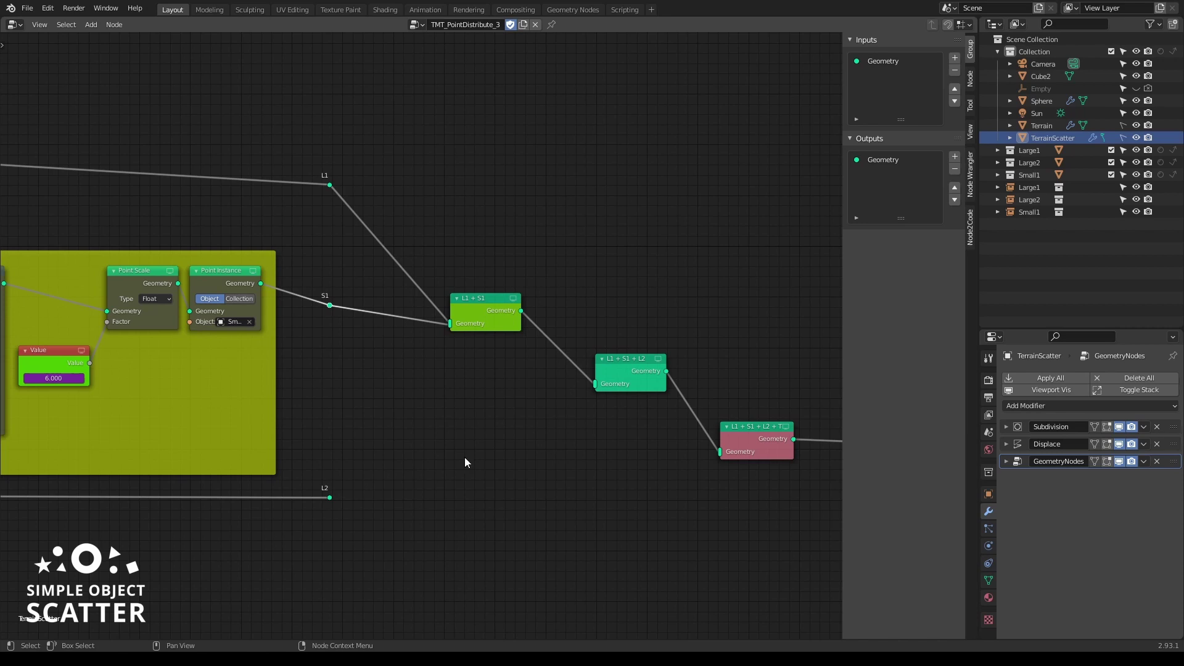
pyautogui.click(15, 24)
pyautogui.click(34, 58)
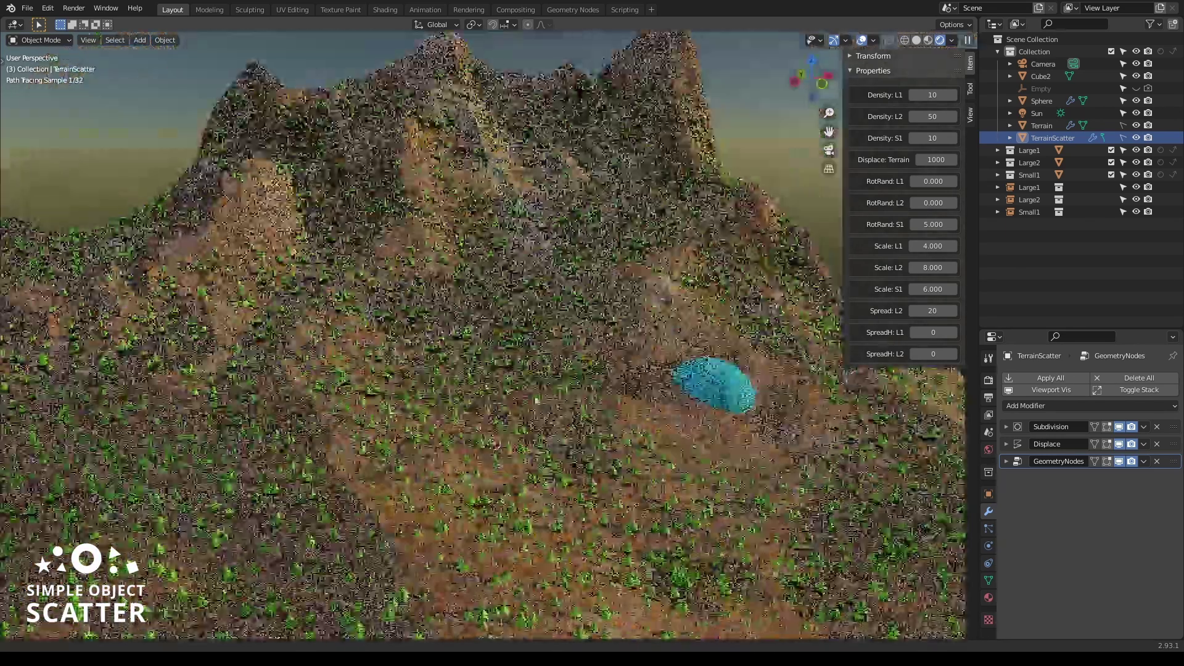
pyautogui.keyDown('shift'); pyautogui.moveTo(665, 395); pyautogui.dragTo(526, 393, button='middle'); pyautogui.keyUp('shift')
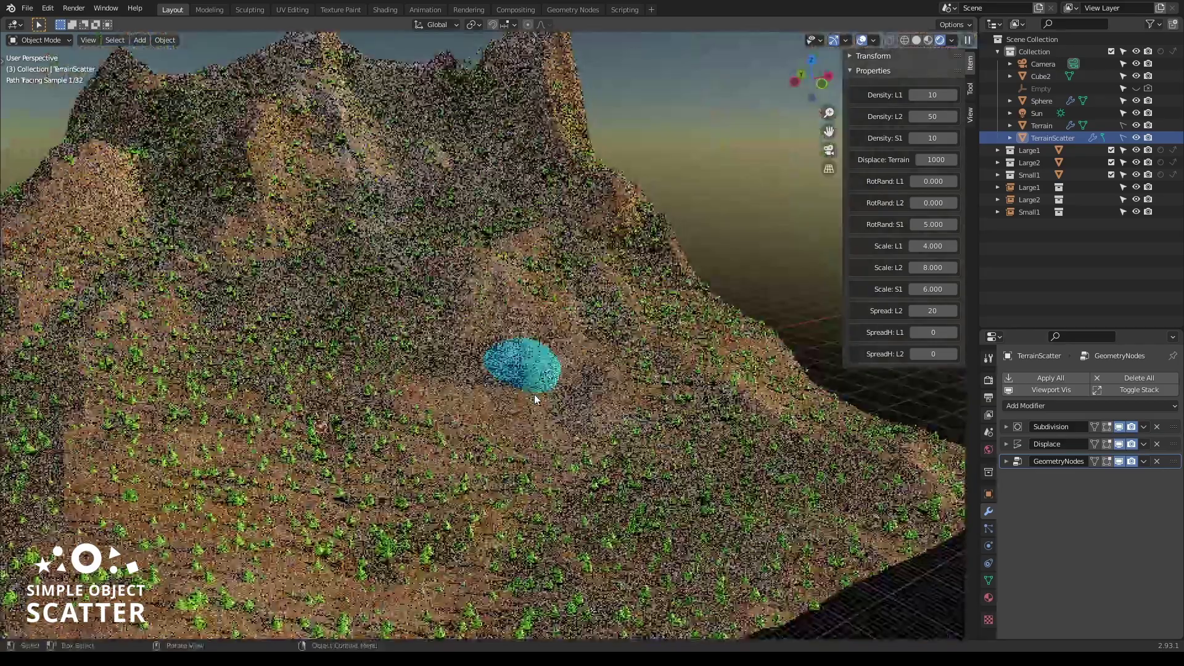
pyautogui.scroll(2, 535, 394)
pyautogui.moveTo(625, 394); pyautogui.dragTo(621, 393, button='middle')
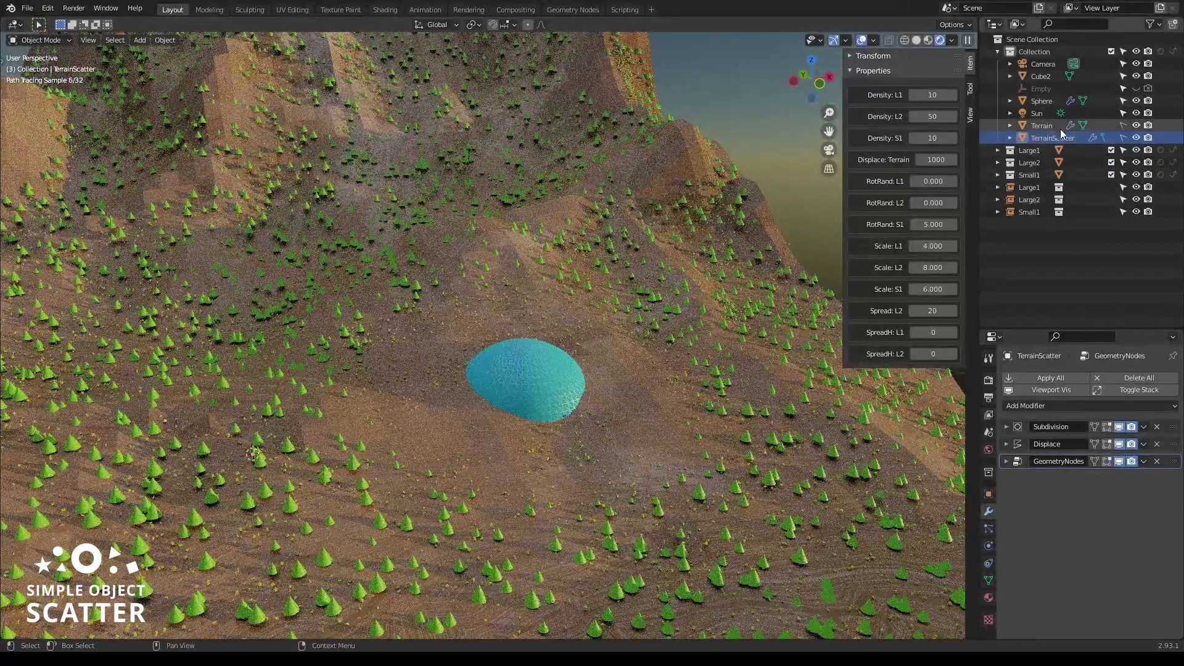
pyautogui.click(1044, 101)
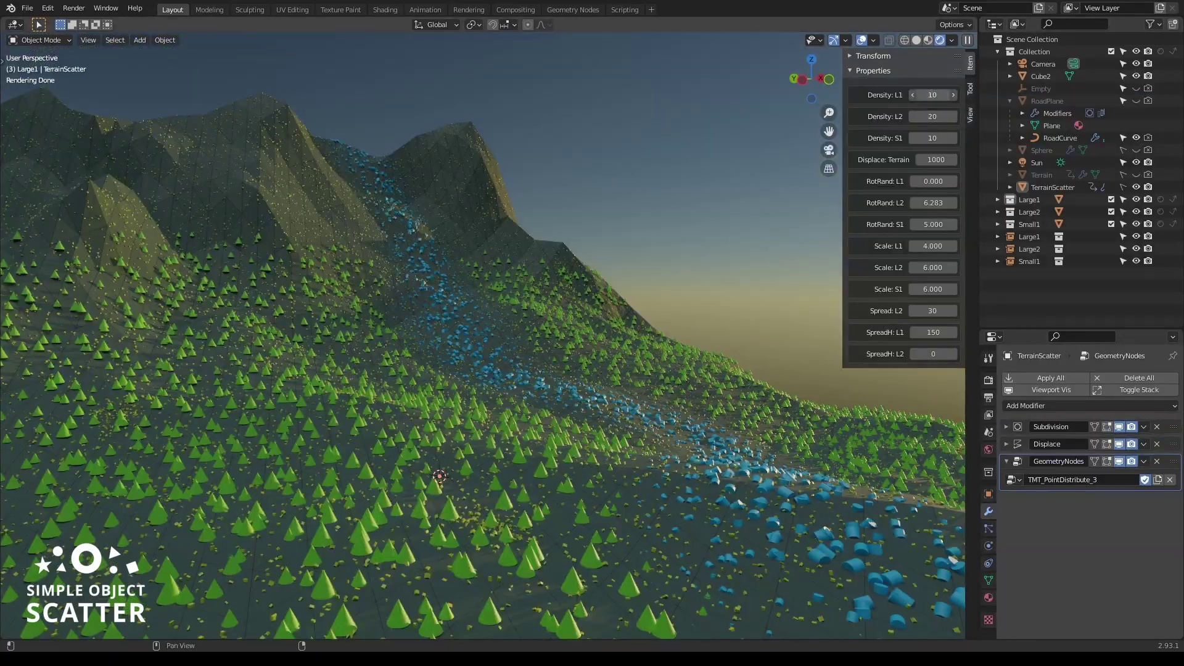
# Lower Density: L1 for the cones scattered over the terrain
pyautogui.moveTo(932, 95); pyautogui.dragTo(913, 95)
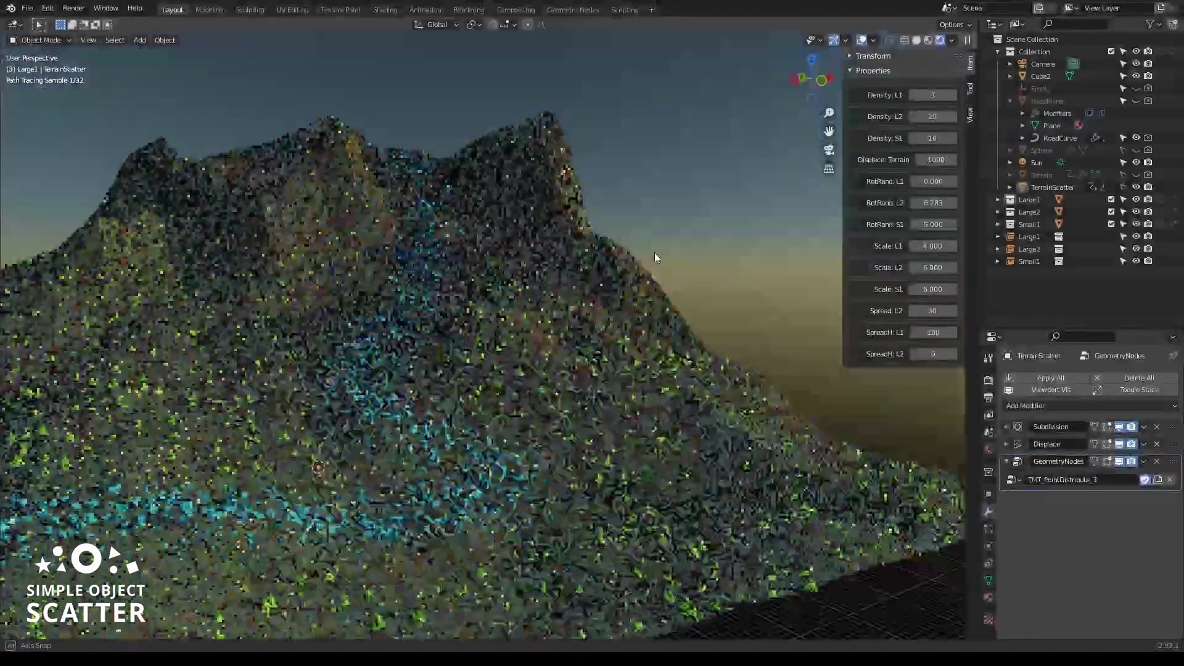
# View the terrain from the top in solid shading and open RoadCurve in Edit Mode
pyautogui.press('KP_7')
pyautogui.click(629, 347)
pyautogui.click(917, 40)
pyautogui.press('Tab')
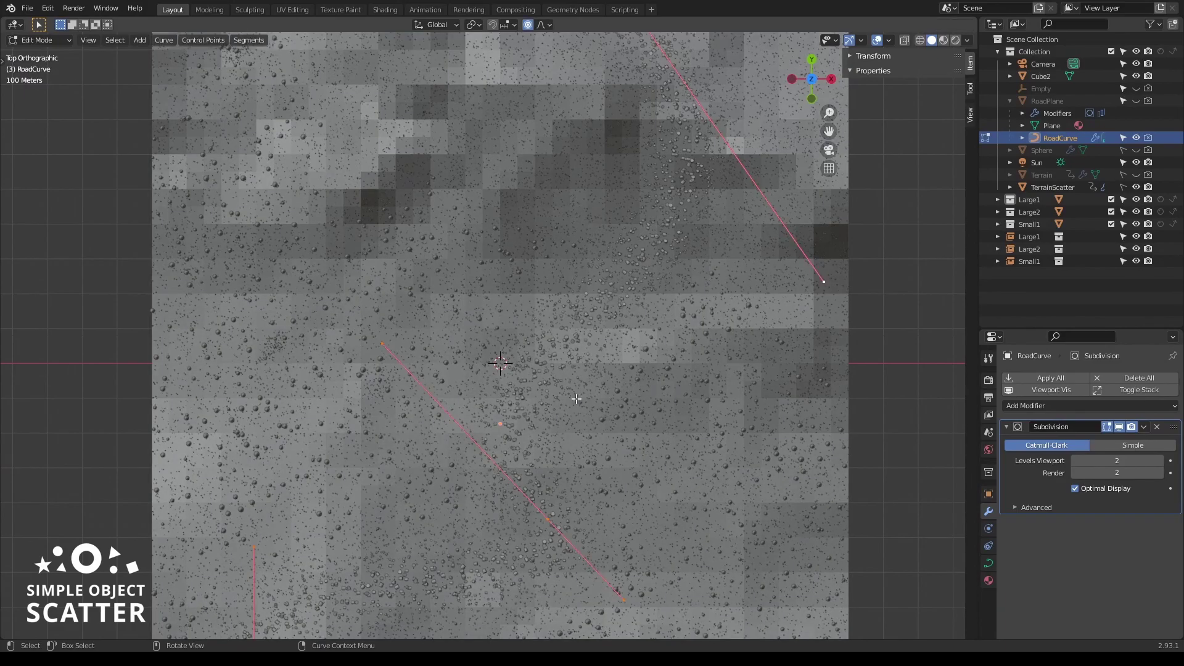
# Rotate the road curve's middle control point about 30° and move it about -363 m in X and 276 m in Y
pyautogui.click(548, 519)
pyautogui.scroll(-1, 623, 559)
pyautogui.keyDown('shift'); pyautogui.moveTo(805, 468); pyautogui.dragTo(756, 440, button='middle'); pyautogui.keyUp('shift')
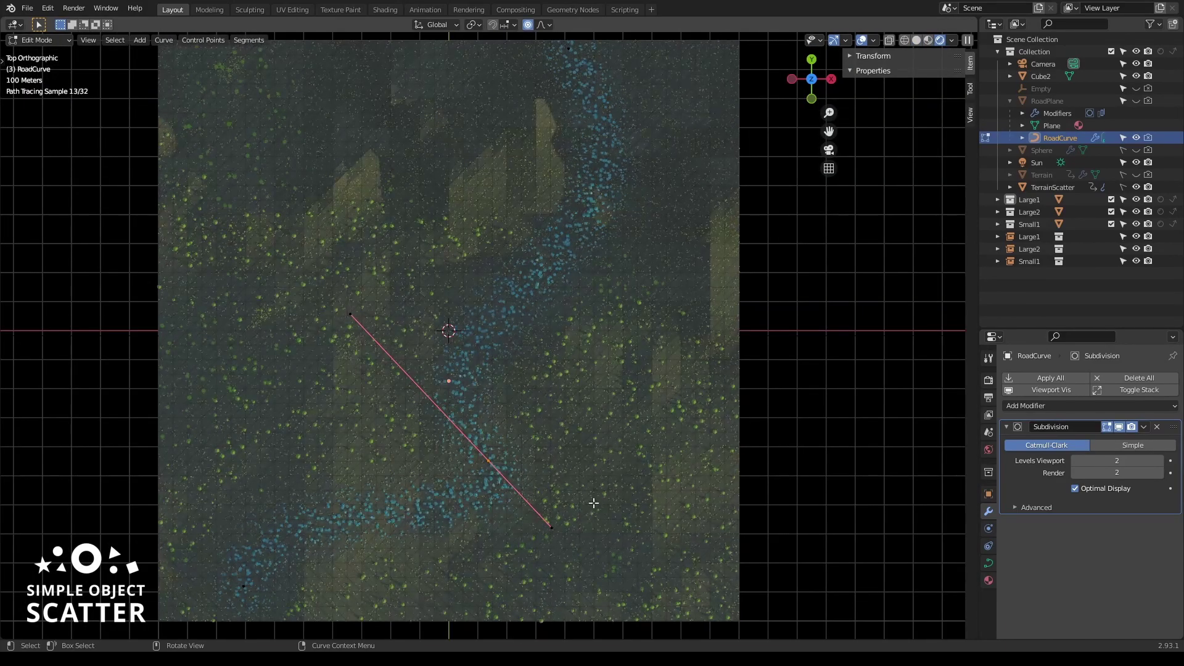
pyautogui.press('r')
pyautogui.click(551, 523)
pyautogui.scroll(1, 553, 522)
pyautogui.press('g')
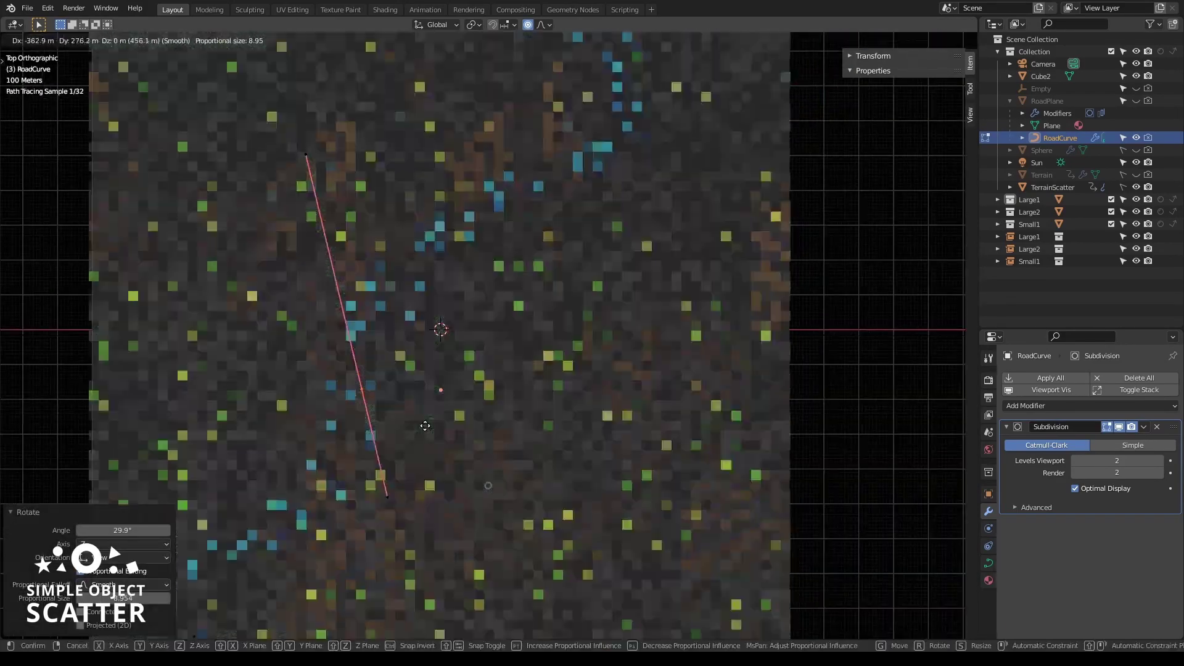
pyautogui.click(426, 426)
# Rotate the road curve's control point again and reposition control points to reshape the road's bends across the terrain
pyautogui.press('r')
pyautogui.click(632, 497)
pyautogui.click(446, 462)
pyautogui.press('g')
pyautogui.click(779, 482)
pyautogui.click(854, 452)
pyautogui.click(361, 389)
# Select TerrainScatter, try Spread: L2 at 10, and set it to 50 to narrow the objects along the road
pyautogui.click(1074, 187)
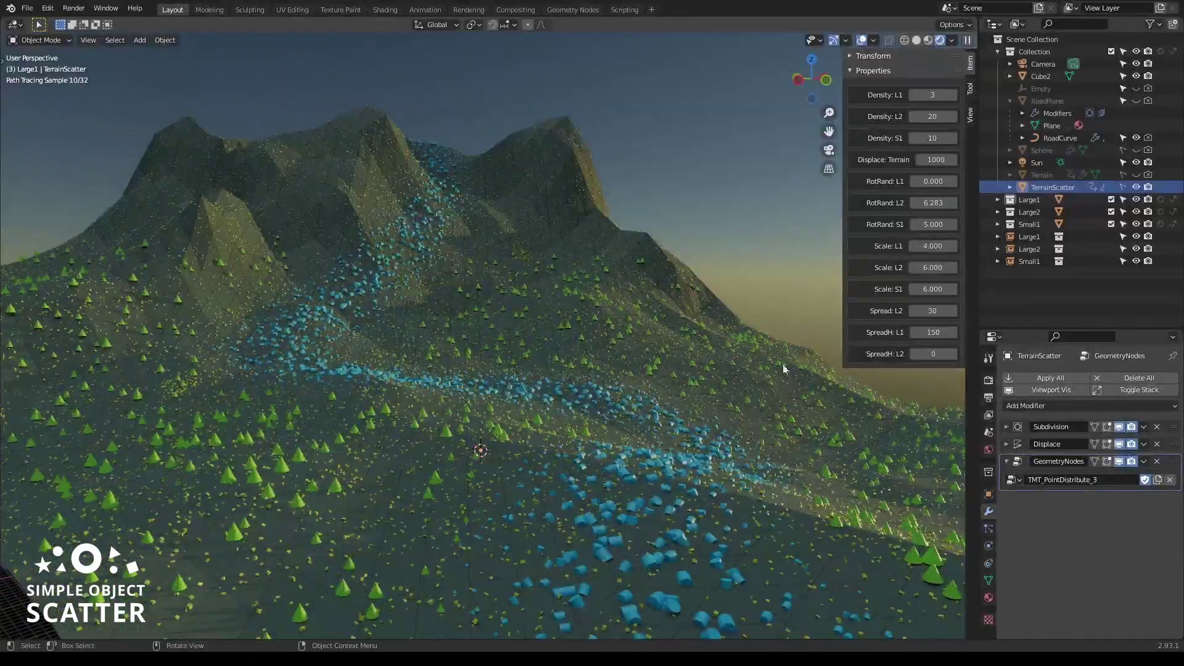
pyautogui.click(926, 311)
pyautogui.write('10')
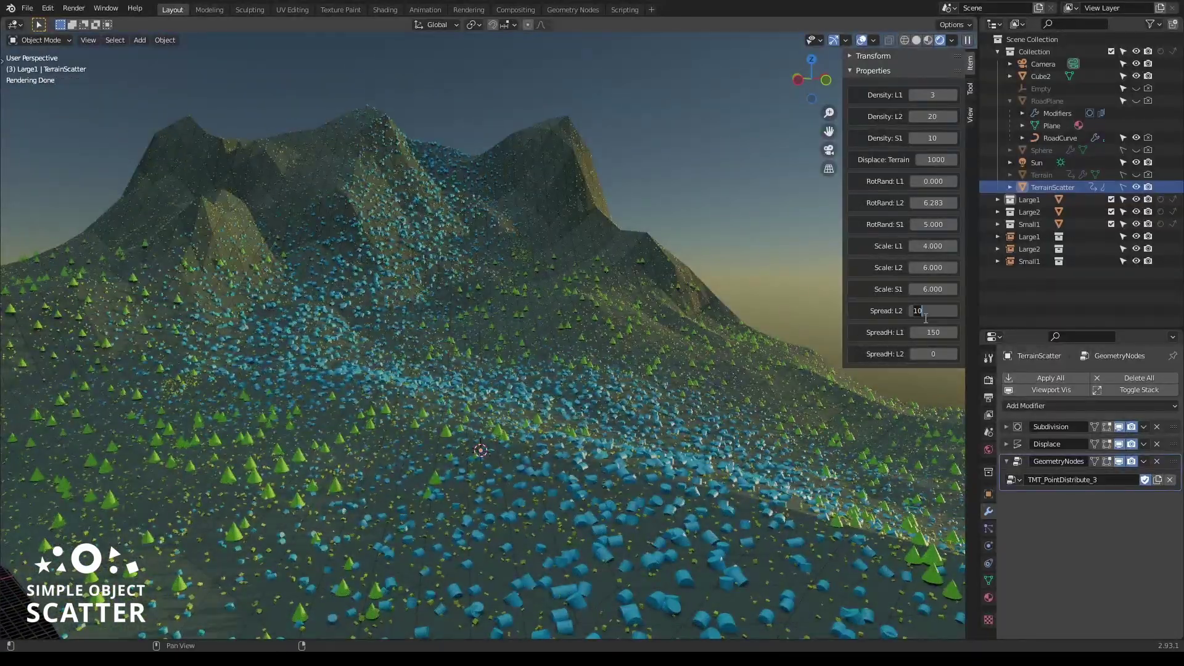
pyautogui.write('50')
pyautogui.press('Return')
# Set Density: L1 to 50 to cover the terrain beside the road with cones
pyautogui.click(930, 95)
pyautogui.write('50')
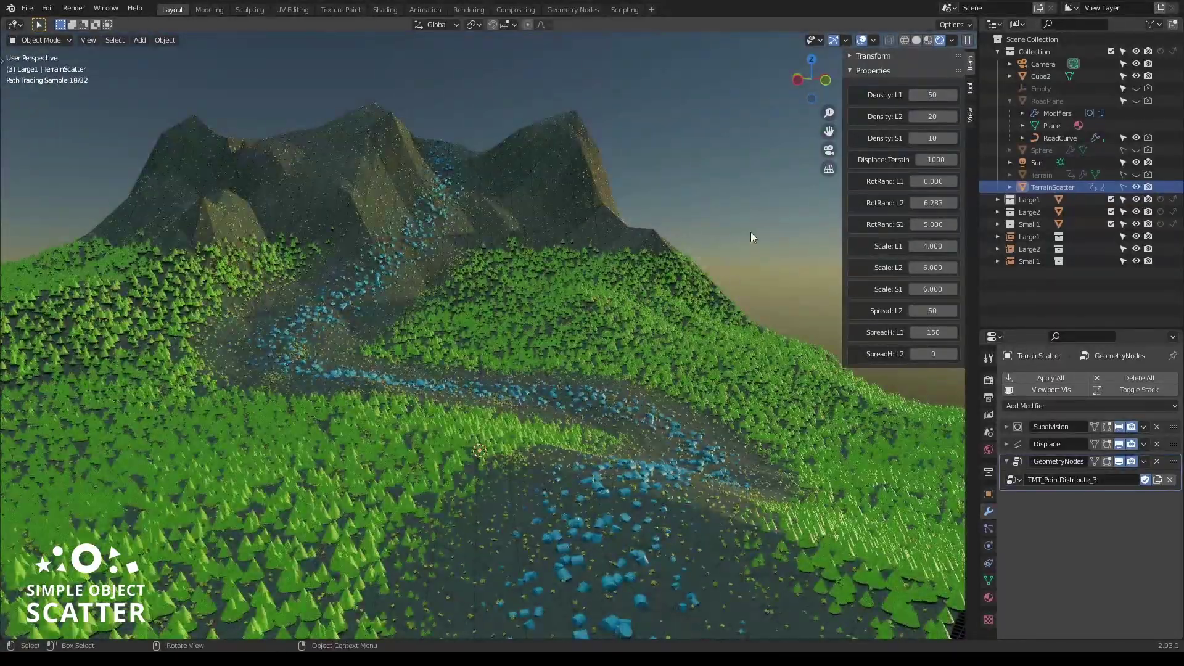
pyautogui.press('Return')
pyautogui.moveTo(747, 238); pyautogui.dragTo(752, 238, button='middle')
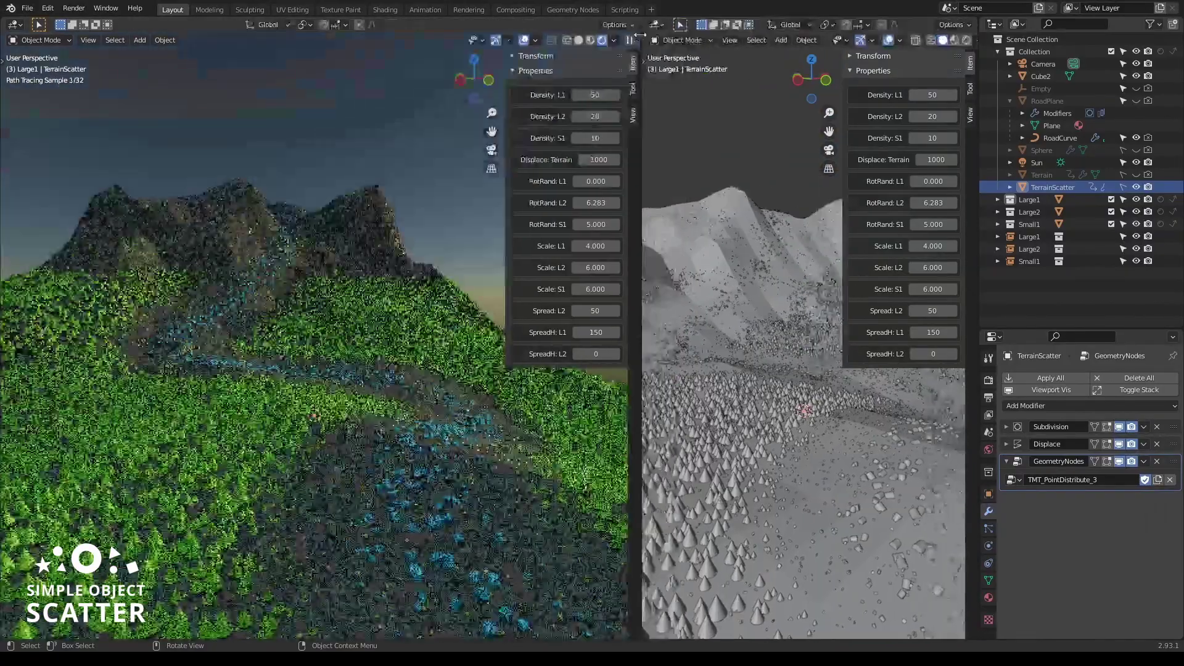
# Switch the second viewport area to the Geometry Node Editor, hide its sidebar and frame the Attribute Color Ramp nodes
pyautogui.click(656, 25)
pyautogui.click(685, 125)
pyautogui.press('n')
pyautogui.moveTo(717, 304); pyautogui.dragTo(770, 390, button='middle')
pyautogui.scroll(4, 766, 395)
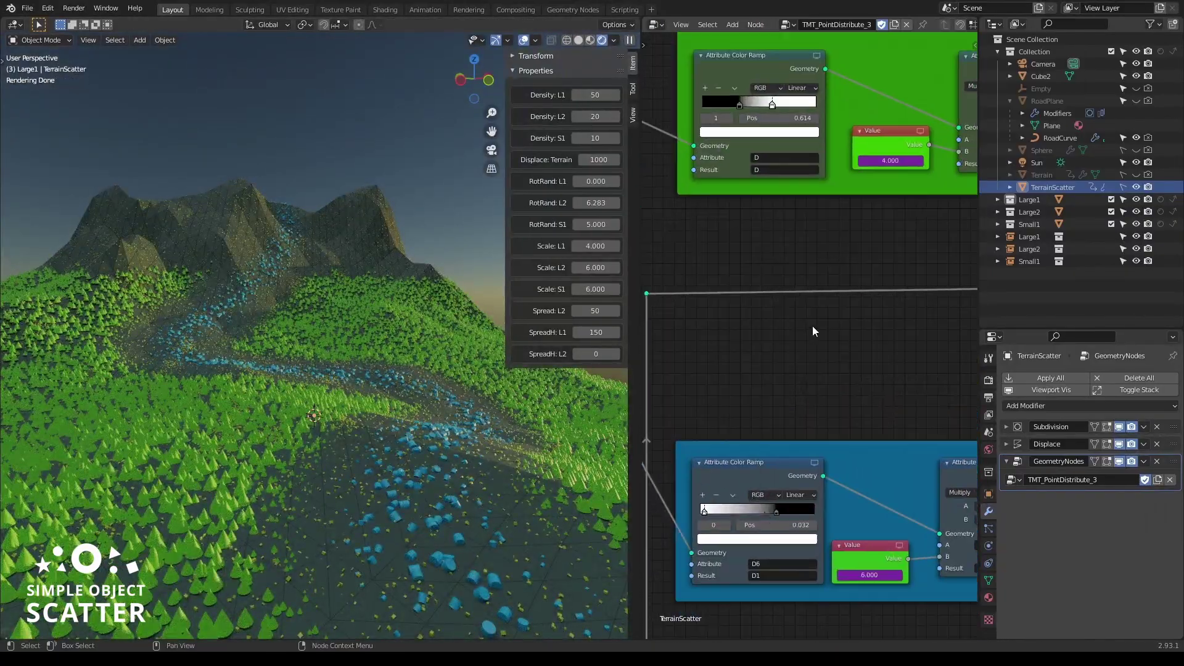
# Shift the black stop of the blue frame's color ramp to 0.245 and lower both stops of the green frame's ramp
pyautogui.moveTo(766, 513); pyautogui.dragTo(720, 517)
pyautogui.moveTo(739, 105); pyautogui.dragTo(693, 102)
pyautogui.click(772, 104)
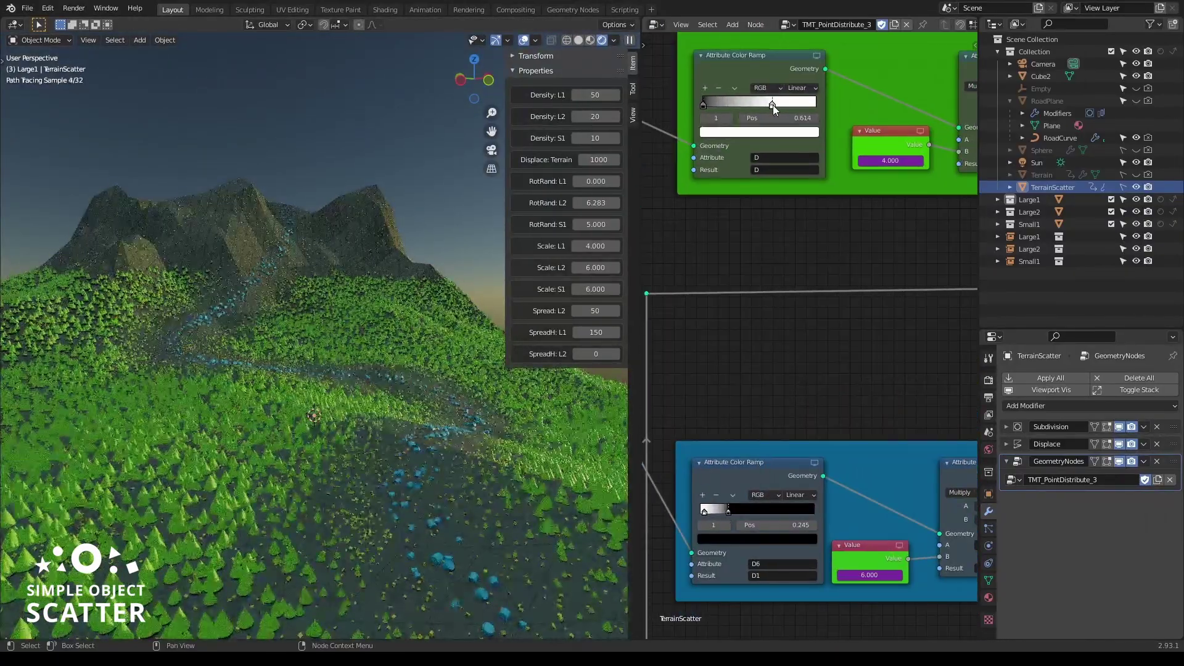
pyautogui.moveTo(773, 105); pyautogui.dragTo(740, 105)
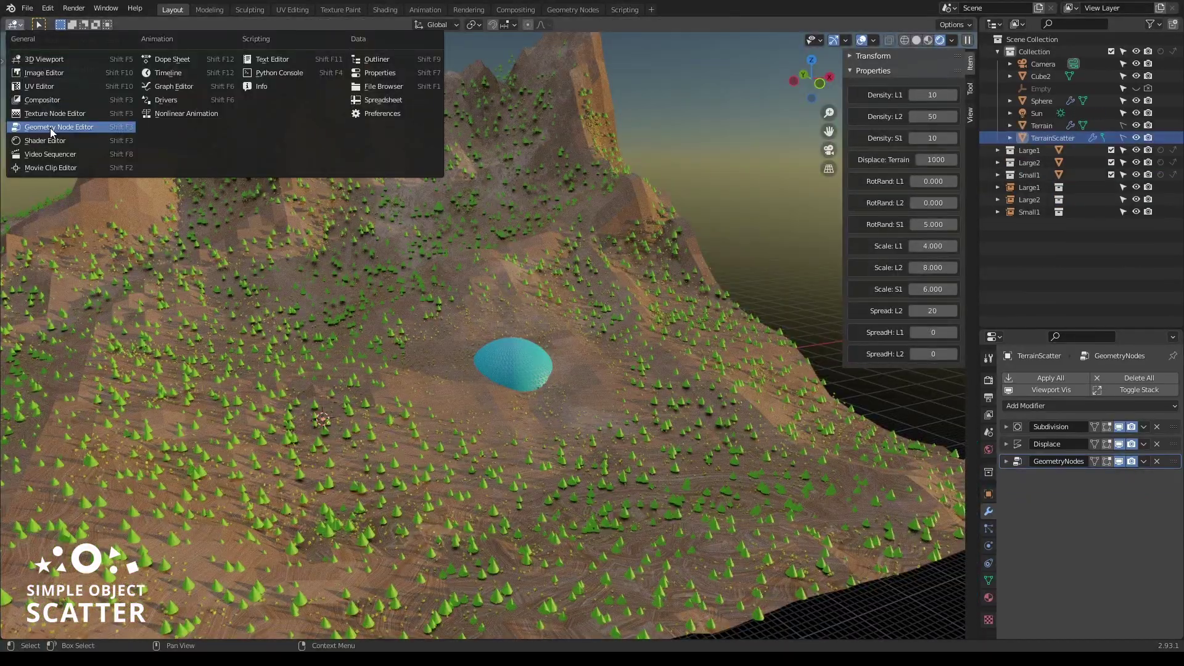
# Open the Geometry Node Editor for TerrainScatter and examine the layer branches leading into the join nodes
pyautogui.click(51, 129)
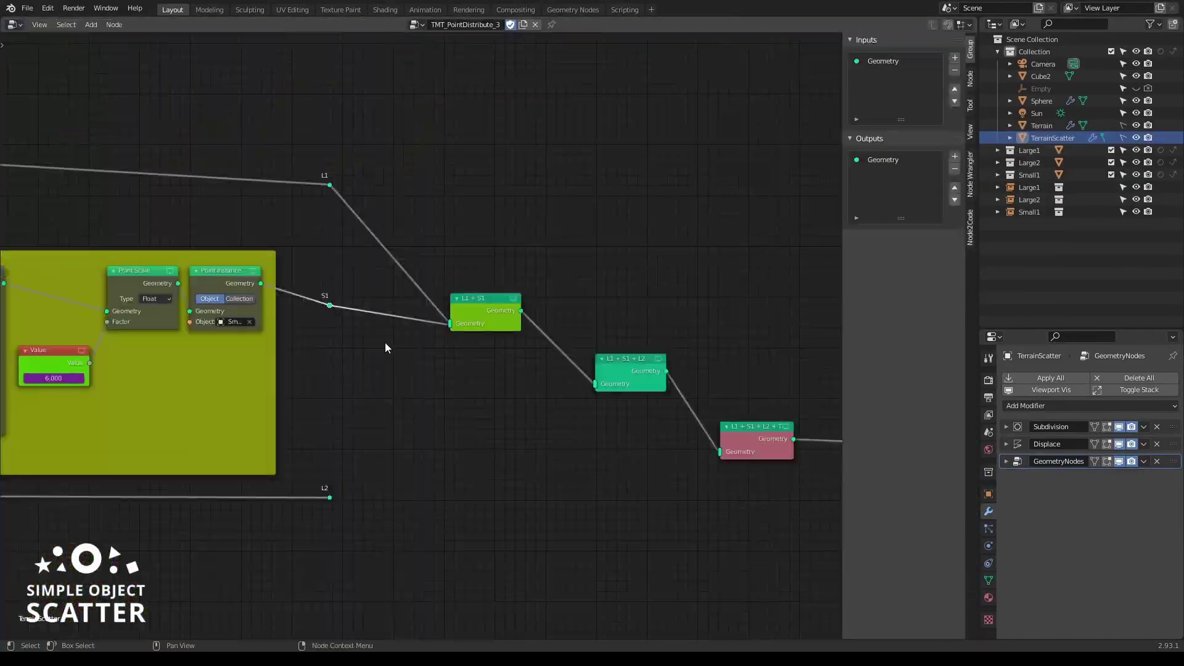
pyautogui.scroll(-5, 378, 336)
pyautogui.moveTo(378, 440); pyautogui.dragTo(805, 320, button='middle')
pyautogui.moveTo(277, 423); pyautogui.dragTo(576, 442, button='middle')
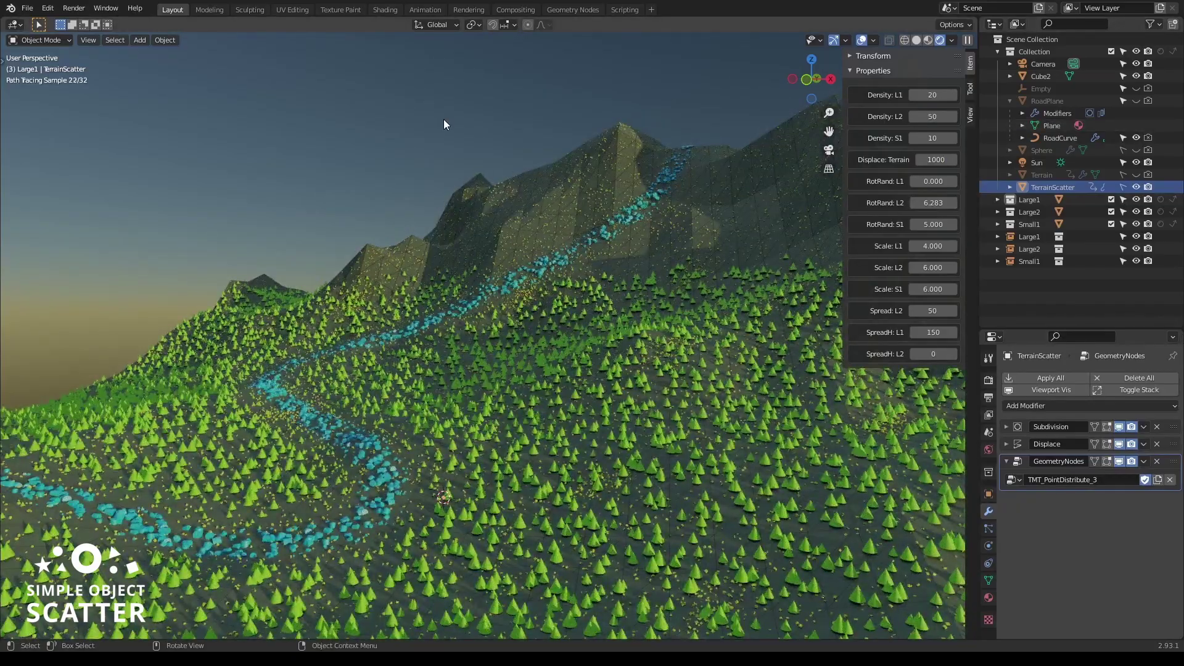
# Set Density: L1 to 35 and Scale: L1 to 10 for the cones around the road
pyautogui.click(920, 95)
pyautogui.write('35')
pyautogui.press('Return')
pyautogui.click(935, 247)
pyautogui.write('10')
pyautogui.press('Return')
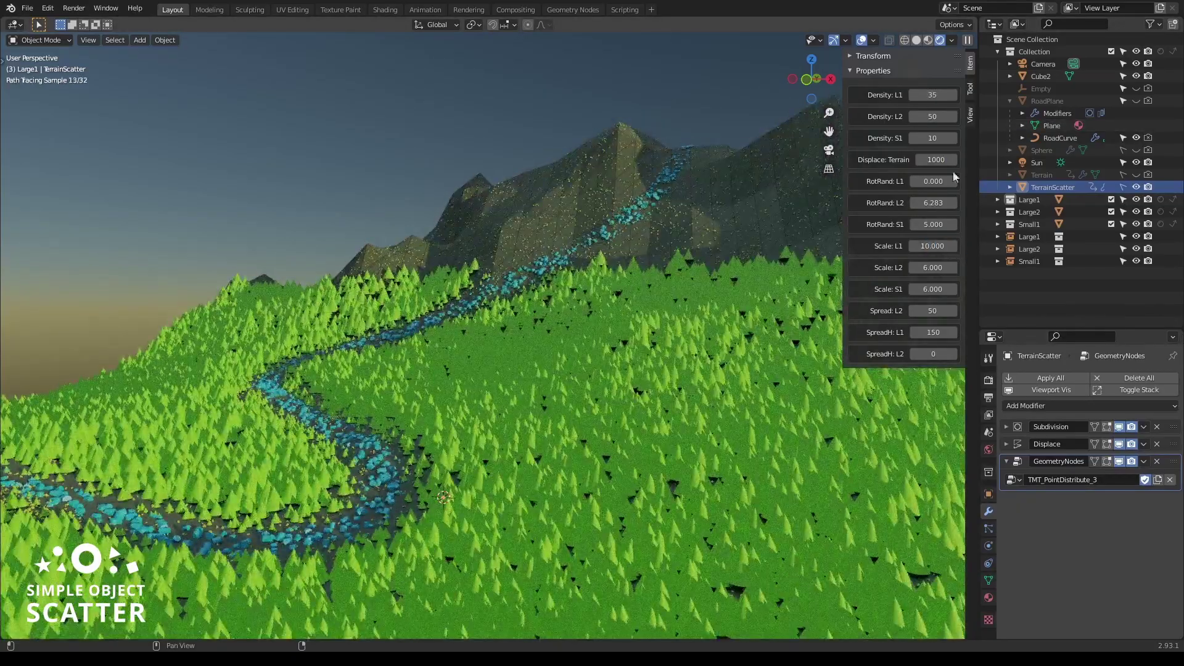
# Set Density: L1 to 10 and increase RotRand: L1 to randomize the cones' rotation
pyautogui.click(933, 95)
pyautogui.write('10')
pyautogui.press('Return')
pyautogui.moveTo(931, 181); pyautogui.dragTo(981, 180)
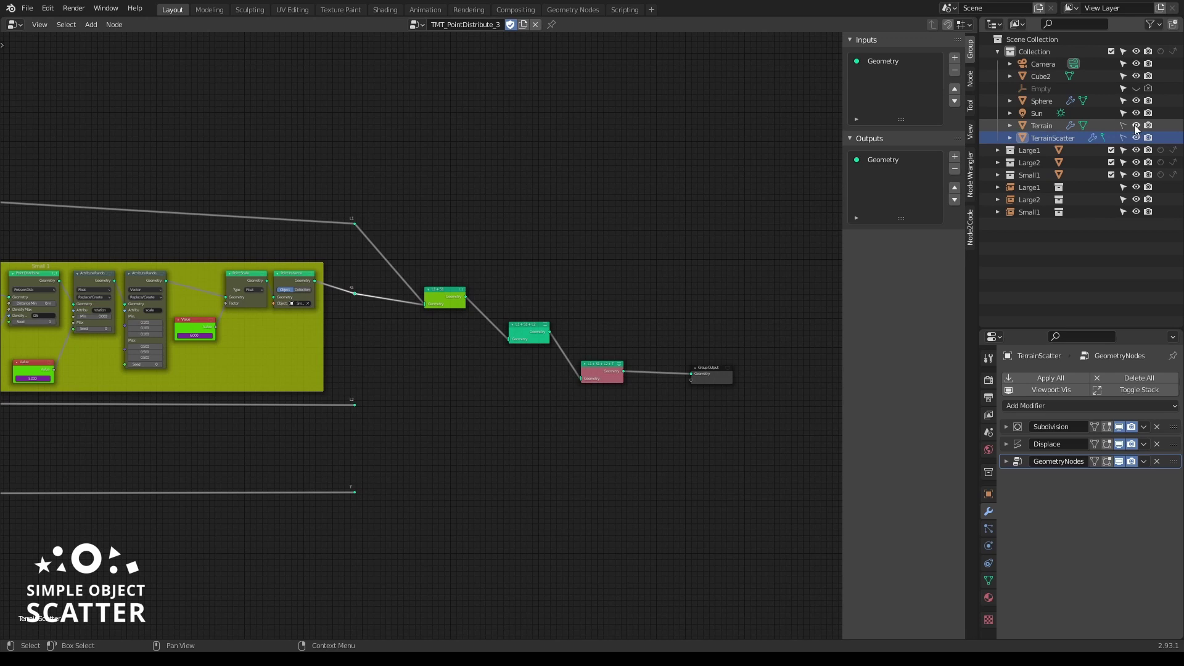
# Hide the Terrain object and link both T and L2 to the Geometry input of the L1 + S1 + L2 + T node
pyautogui.click(1135, 125)
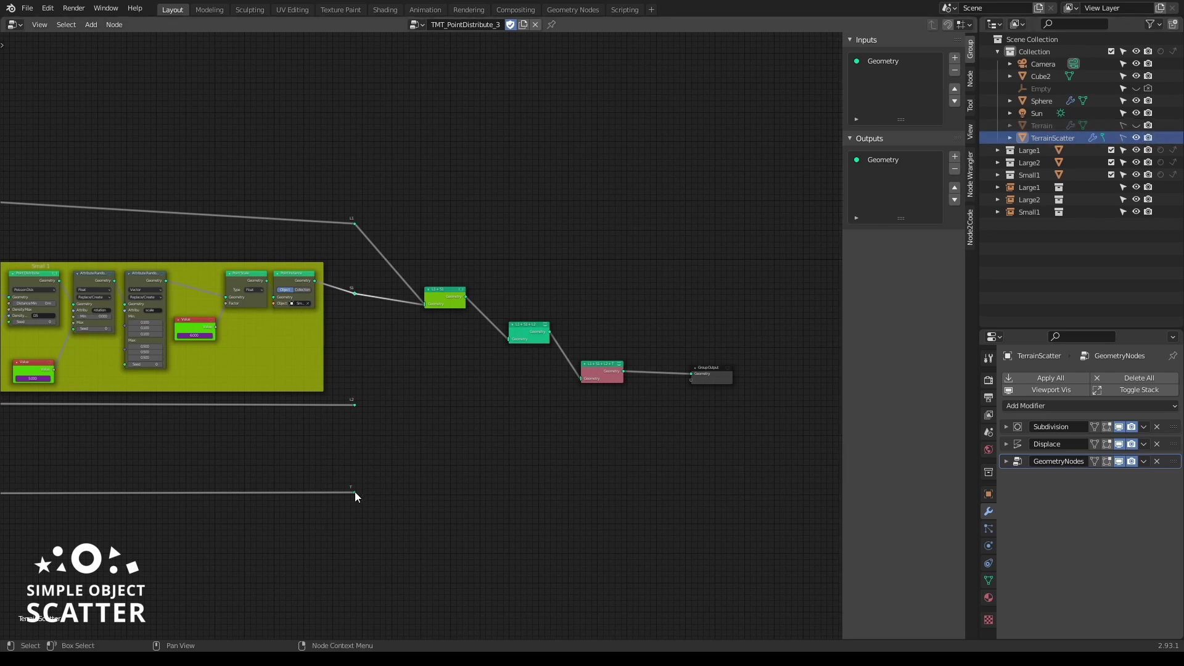
pyautogui.moveTo(354, 491); pyautogui.dragTo(580, 383)
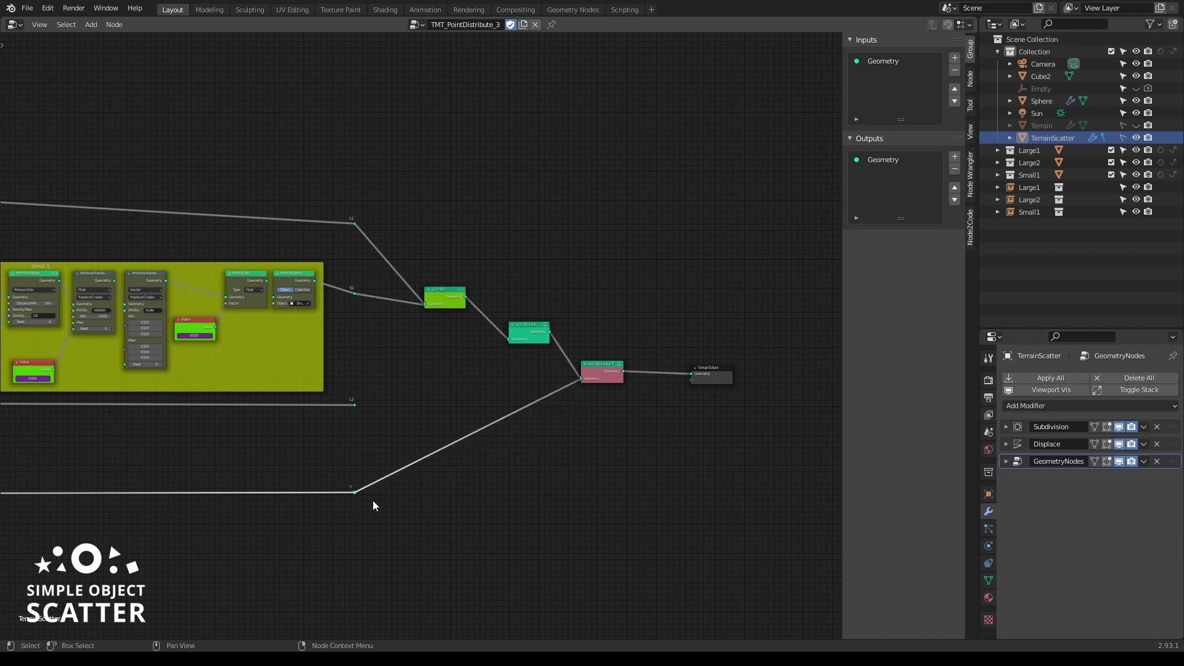
pyautogui.scroll(2, 349, 488)
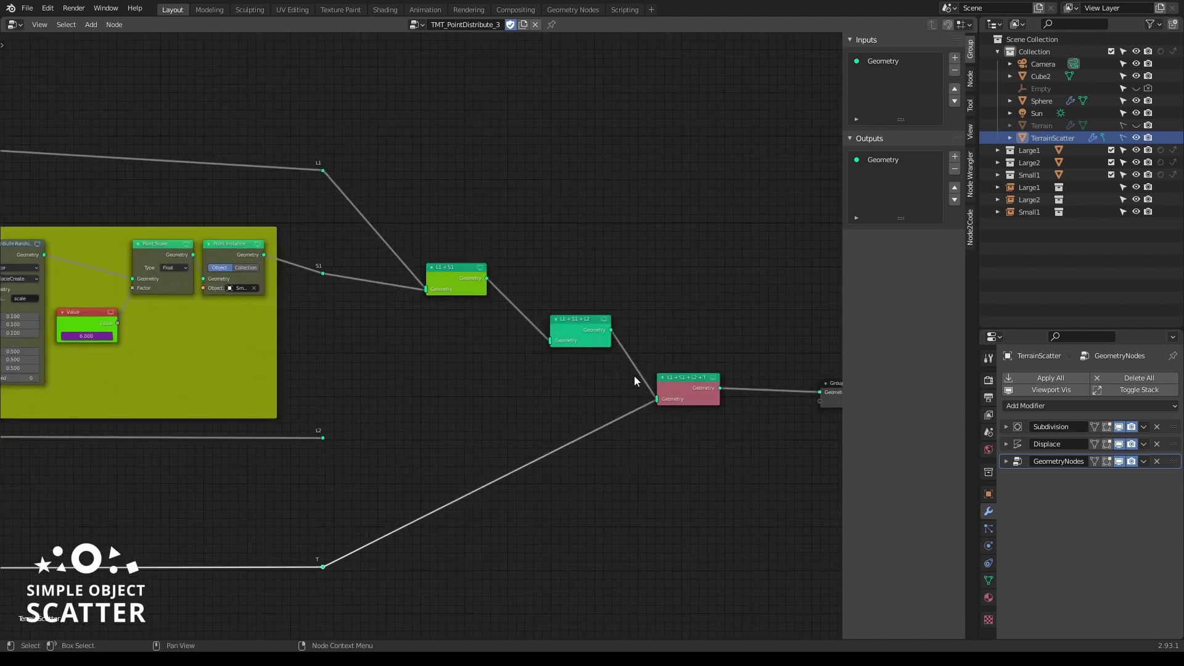
pyautogui.moveTo(322, 438); pyautogui.dragTo(656, 398)
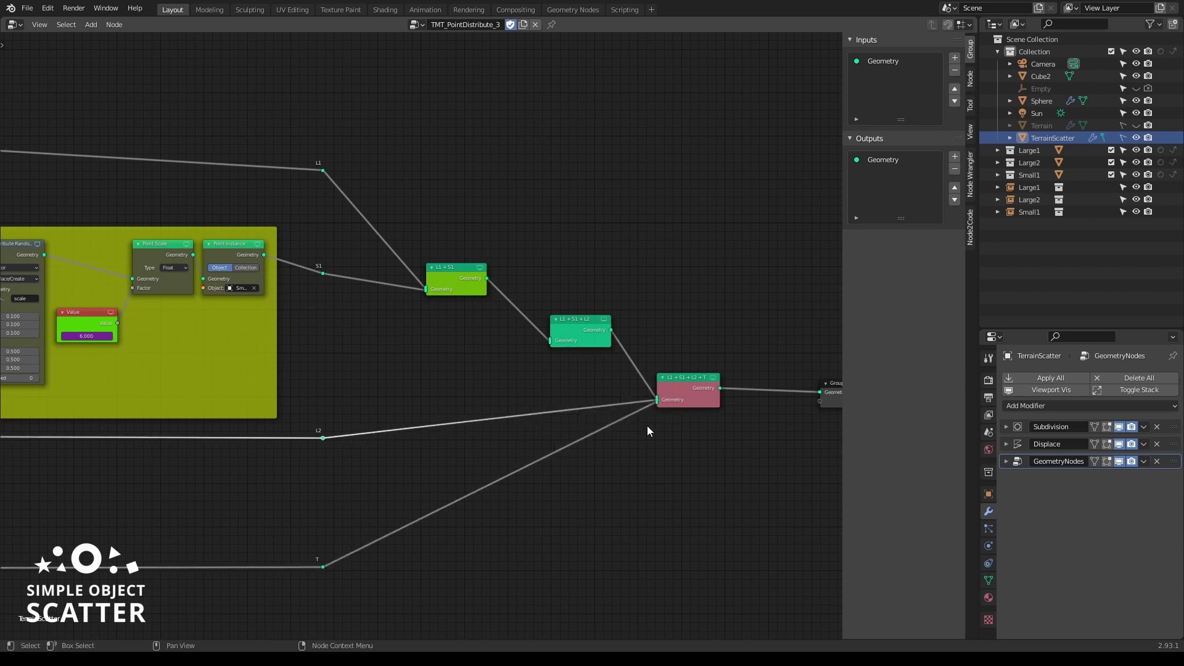
# Return to the 3D viewport and inspect the scattered layers on the terrain and around the sphere
pyautogui.click(14, 24)
pyautogui.click(32, 57)
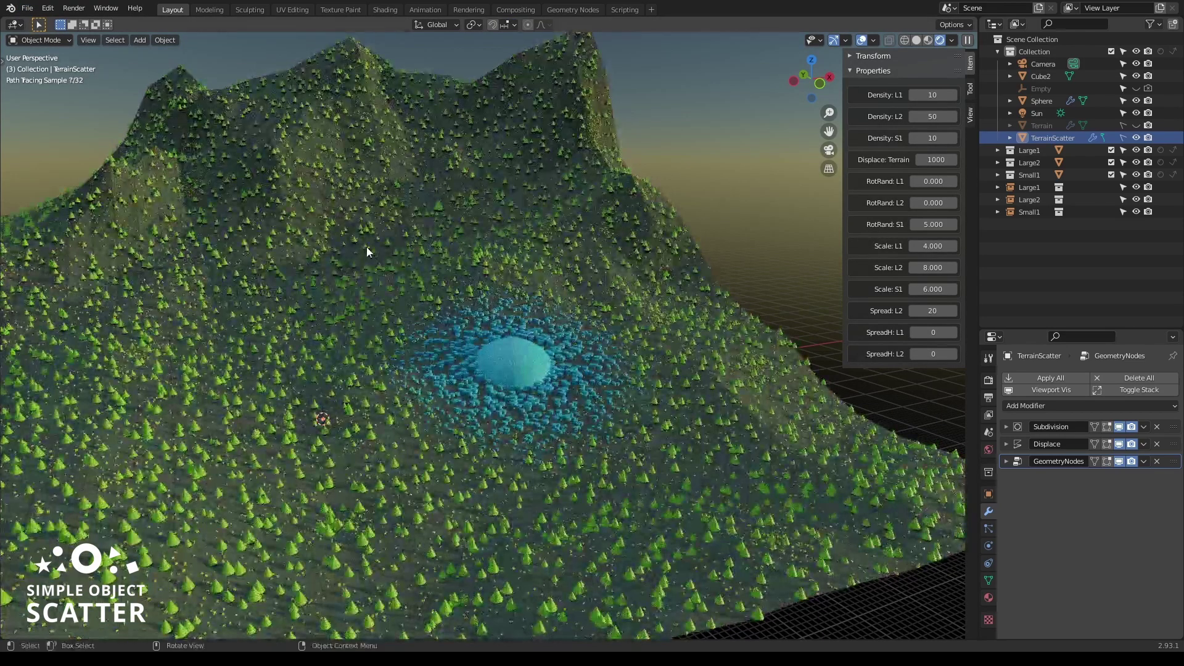
pyautogui.moveTo(523, 287)
pyautogui.mouseDown(button='middle')
pyautogui.moveTo(546, 286)
pyautogui.moveTo(513, 268)
pyautogui.mouseUp(button='middle')
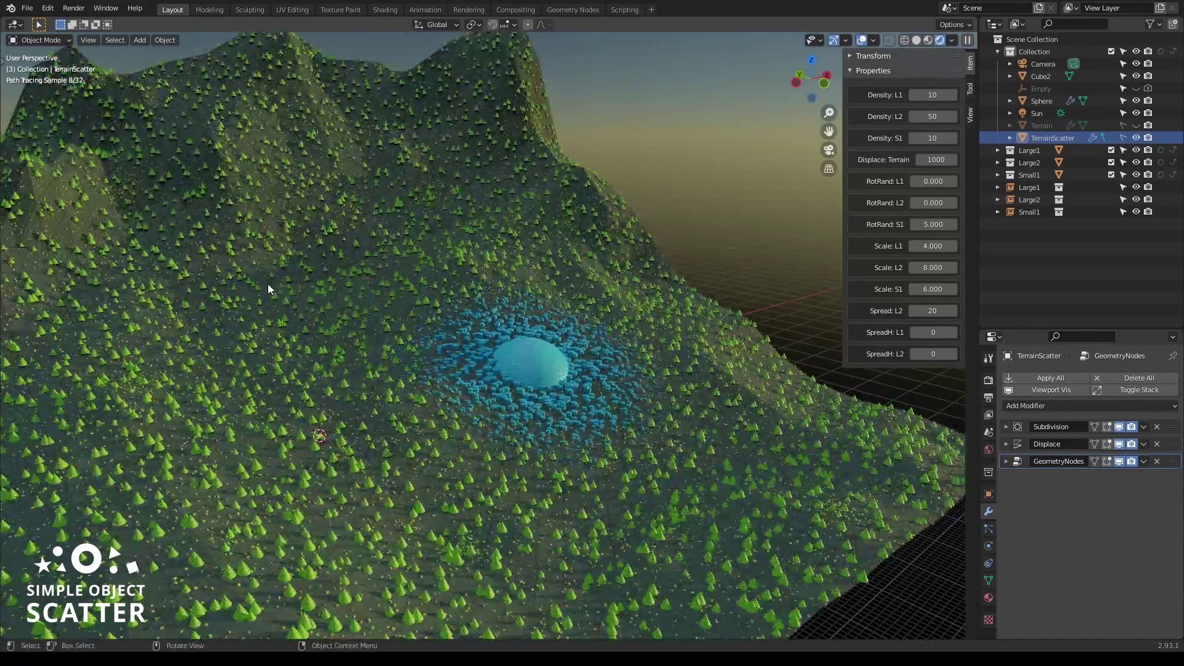
pyautogui.moveTo(363, 247)
pyautogui.mouseDown(button='middle')
pyautogui.moveTo(382, 238)
pyautogui.moveTo(506, 260)
pyautogui.mouseUp(button='middle')
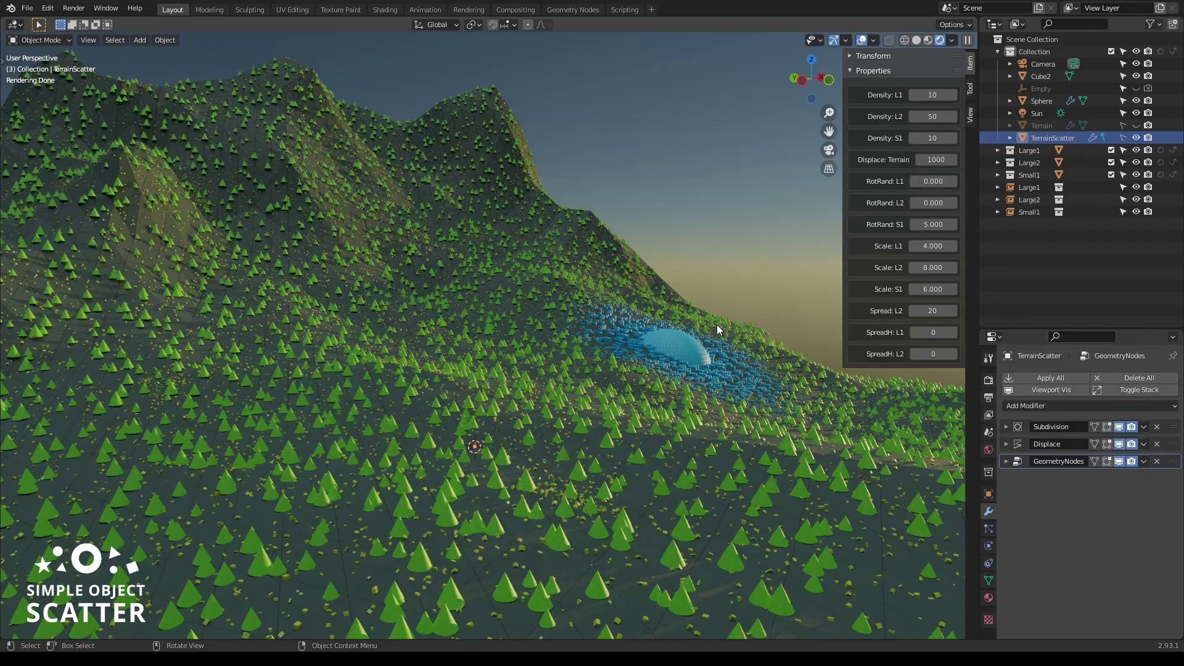
pyautogui.scroll(1, 629, 360)
pyautogui.keyDown('shift'); pyautogui.moveTo(682, 338); pyautogui.dragTo(577, 378, button='middle'); pyautogui.keyUp('shift')
pyautogui.scroll(2, 577, 379)
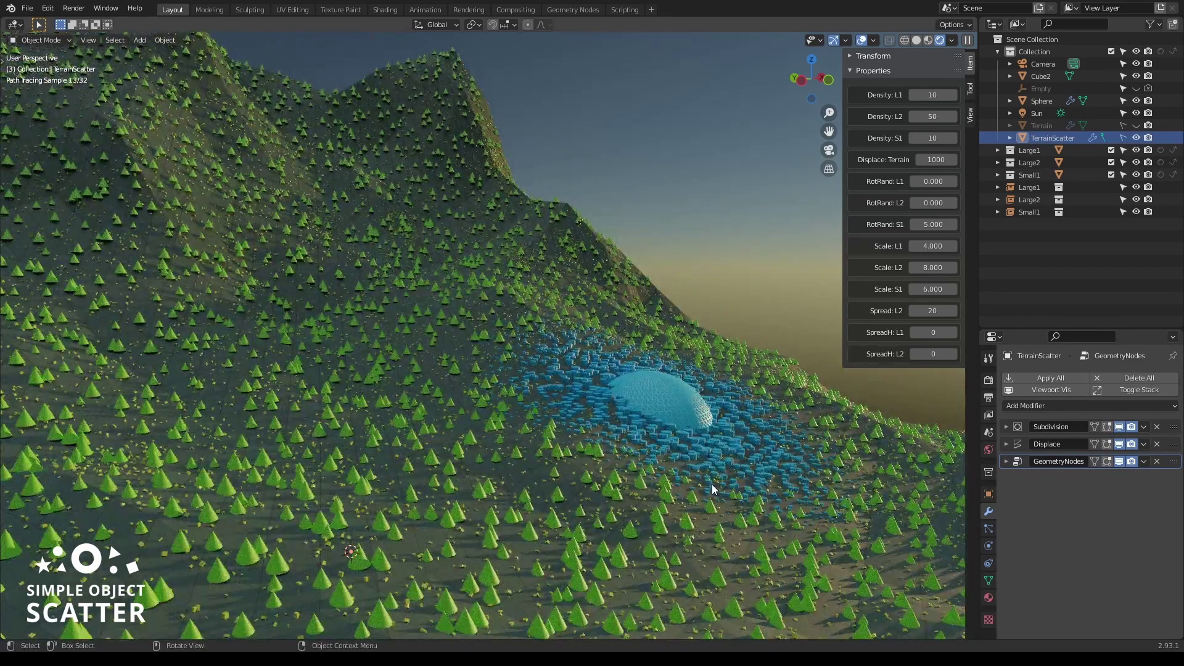
pyautogui.scroll(-2, 678, 512)
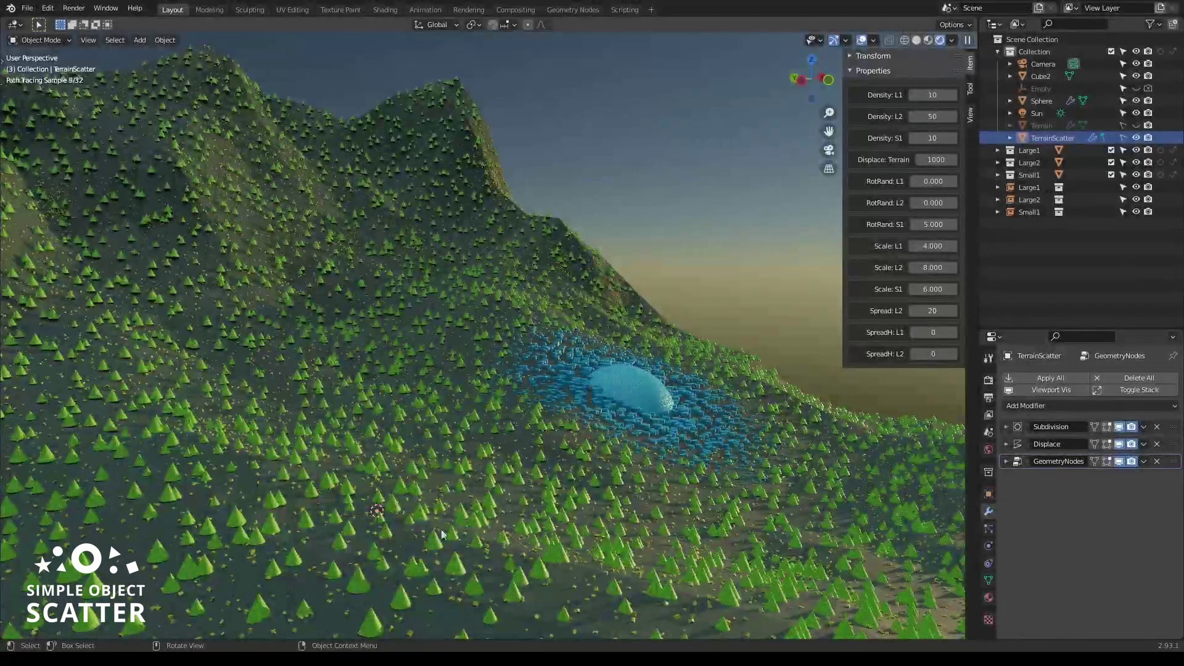